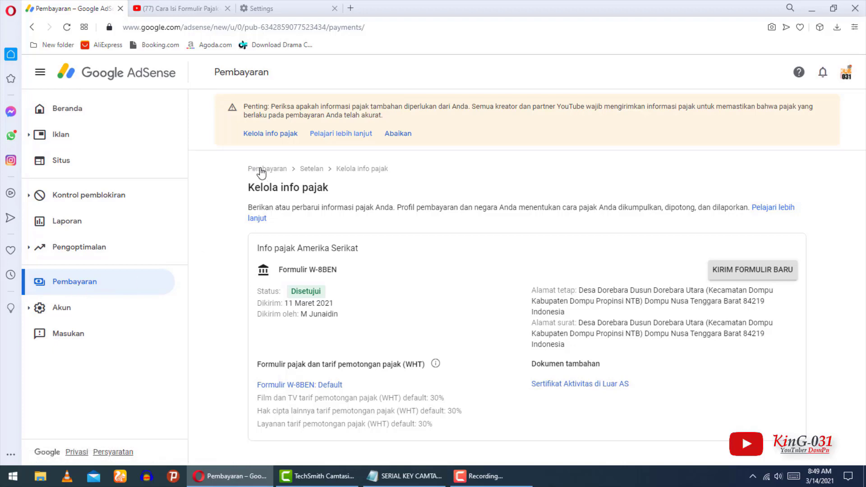
On the Kelola info pajak page, start a new tax form to replace the approved W-8BEN.
drag(336, 169, 389, 169)
click(411, 194)
click(756, 274)
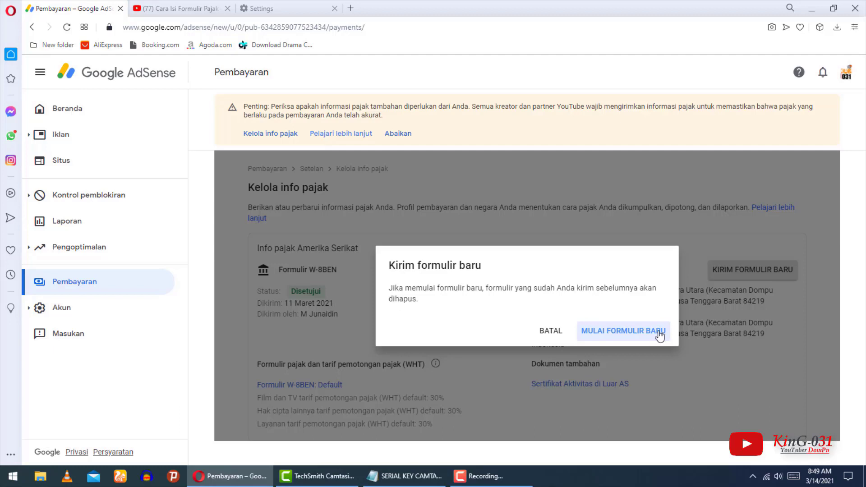
Confirm starting a new form and verify identity with the account password.
click(635, 332)
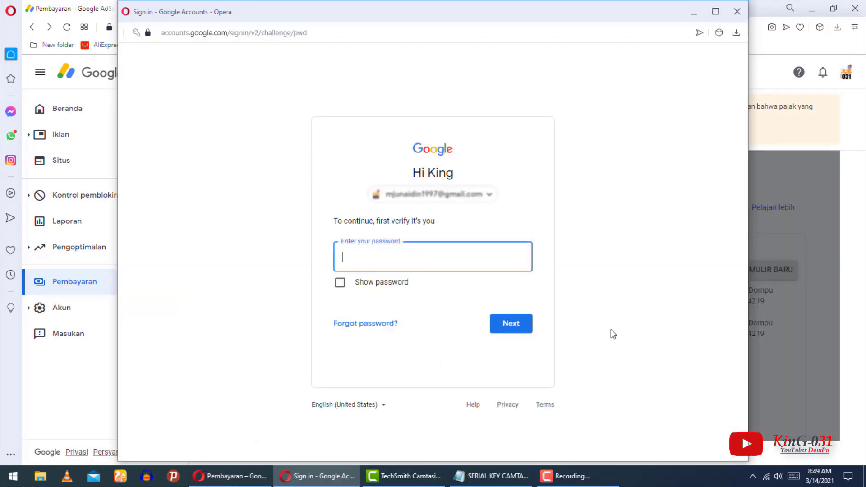
click(416, 257)
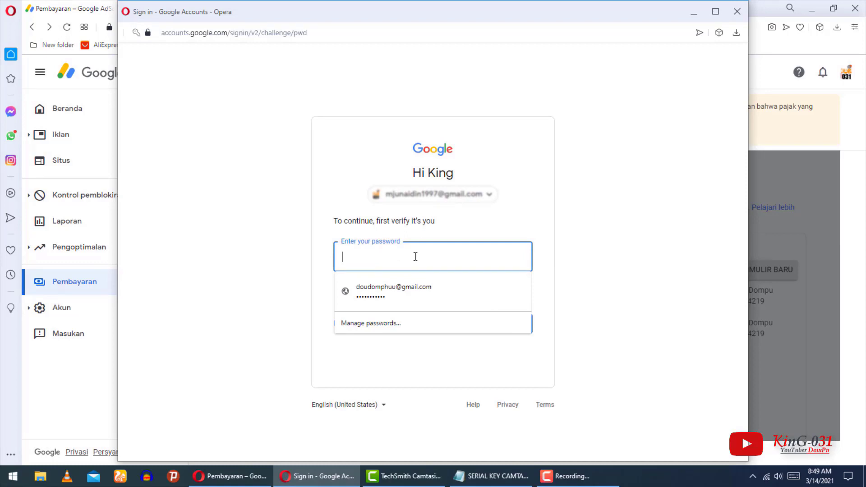
text(•••••••••••)
click(503, 326)
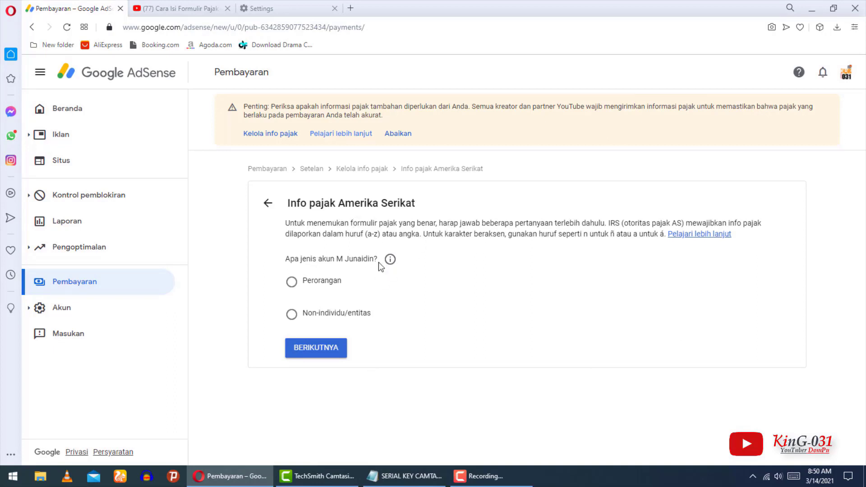
Declare an individual (Perorangan), non-US account and start the W-8BEN form.
click(291, 283)
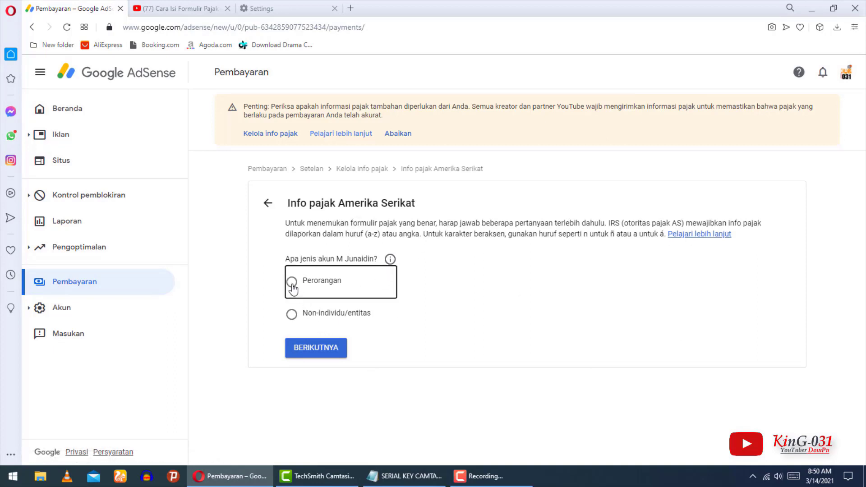
click(323, 358)
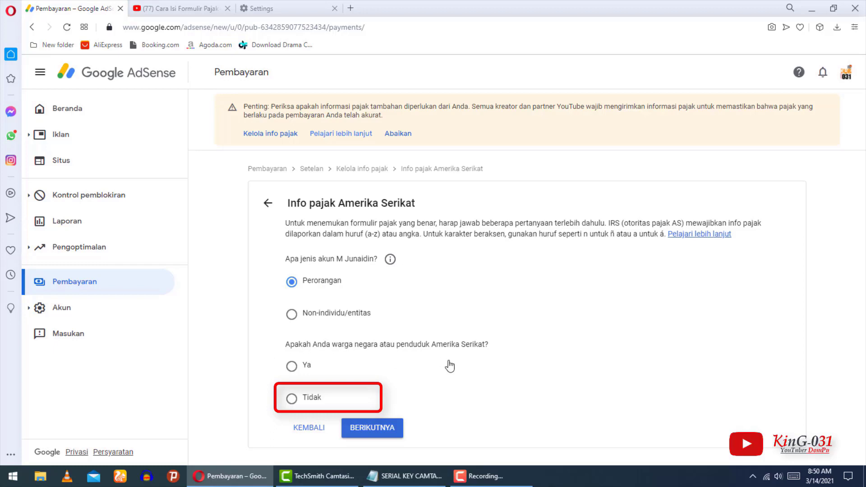
click(292, 400)
click(378, 430)
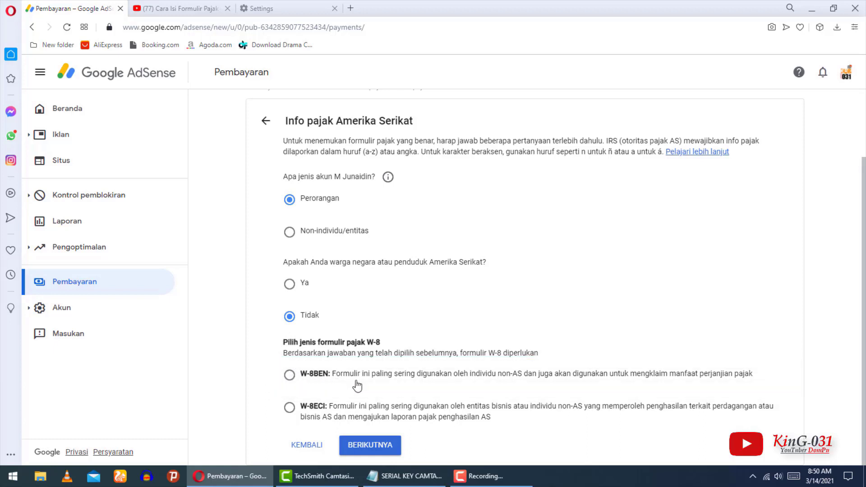
click(290, 377)
click(385, 446)
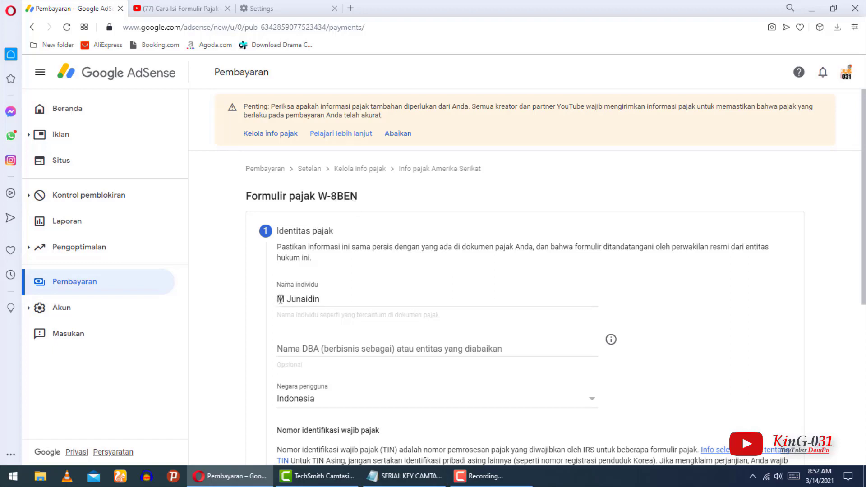
drag(281, 299, 339, 299)
click(340, 299)
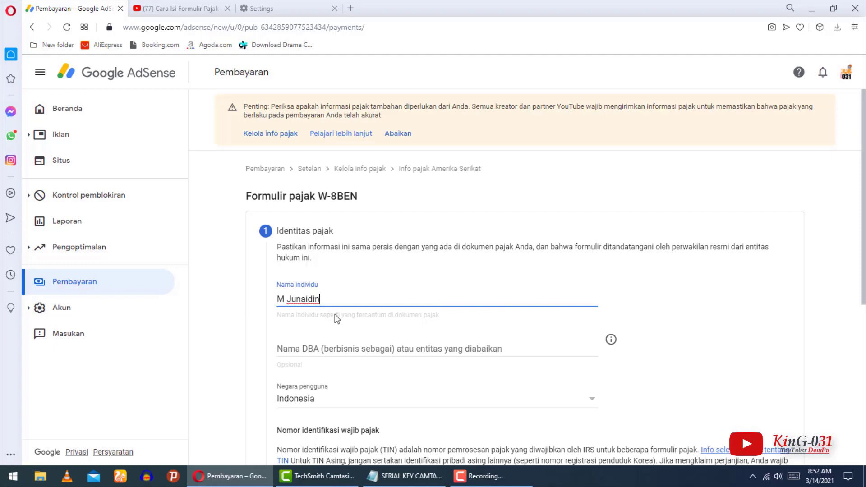
key(shift+Left)
key(shift+Left)
key(shift+Left)
drag(285, 295, 272, 299)
click(338, 305)
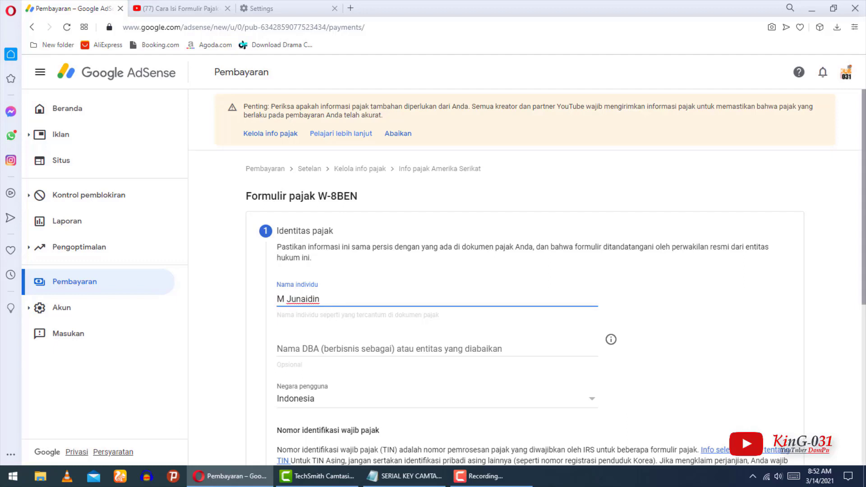
scroll(865, 230, down, 1)
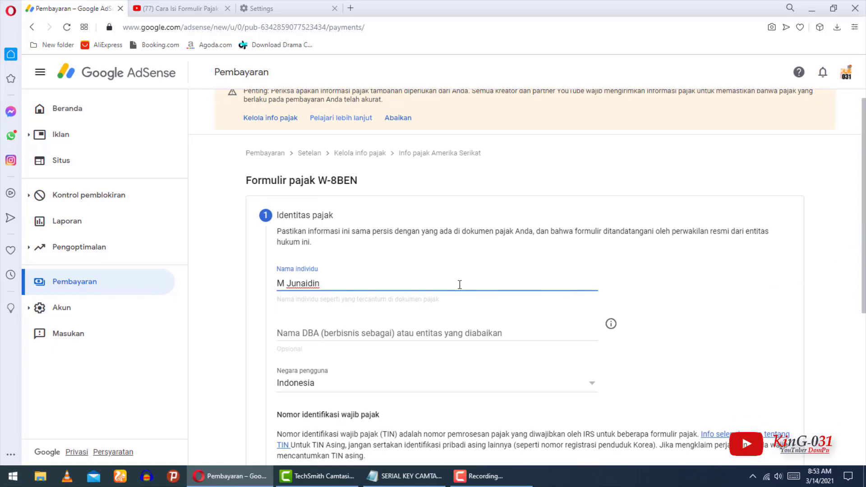
scroll(291, 75, down, 1)
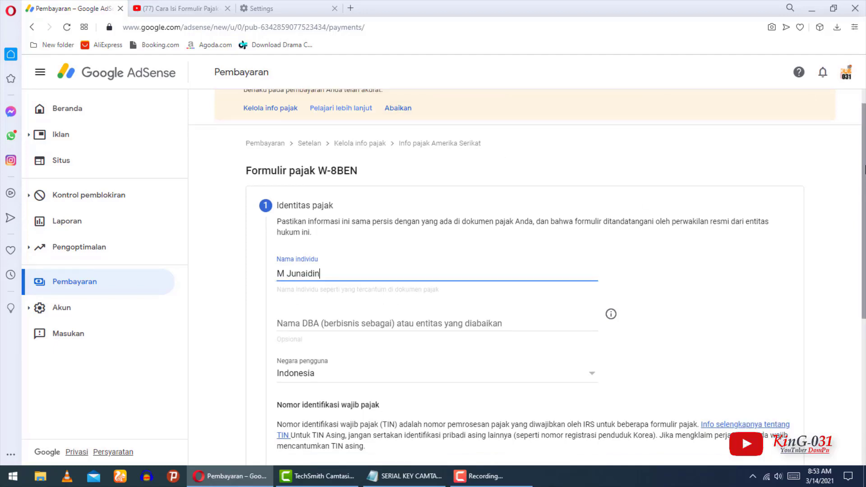
scroll(586, 234, down, 1)
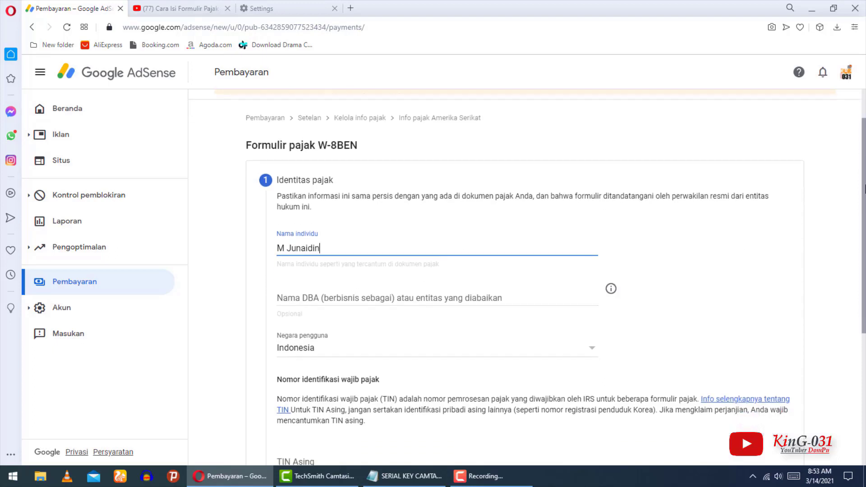
drag(331, 226, 244, 230)
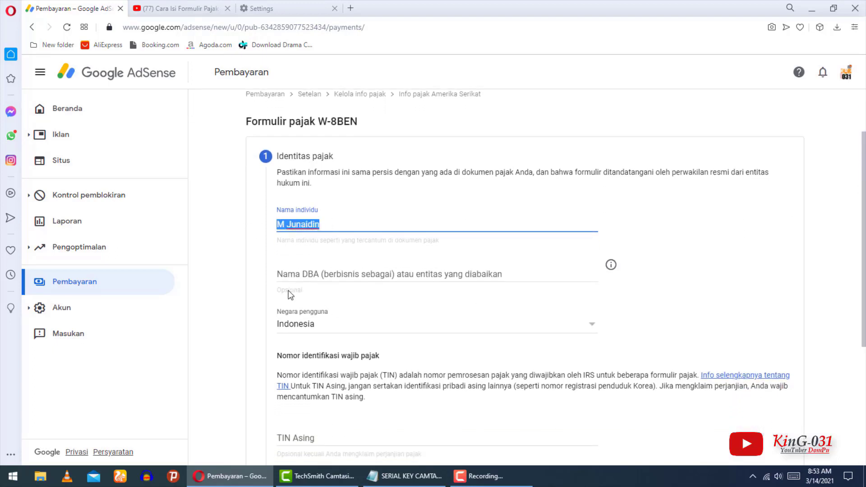
scroll(343, 343, down, 2)
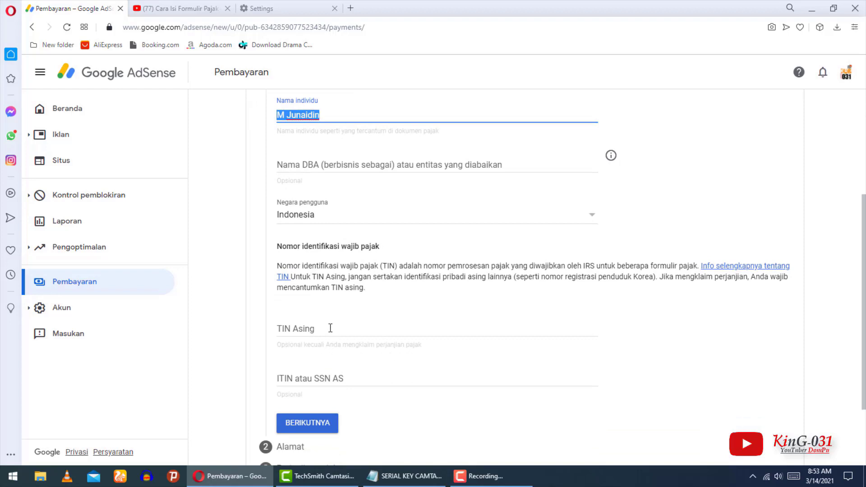
click(297, 328)
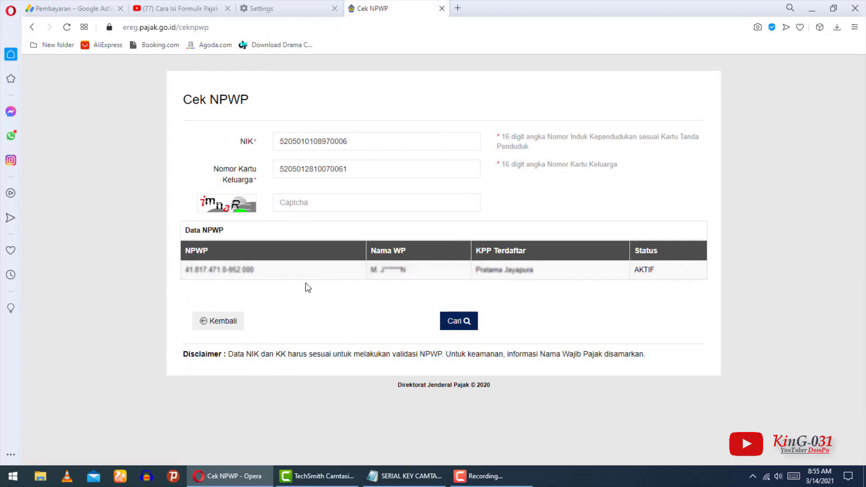
Copy the registered NPWP number from the Data NPWP table and return to AdSense.
drag(254, 270, 213, 270)
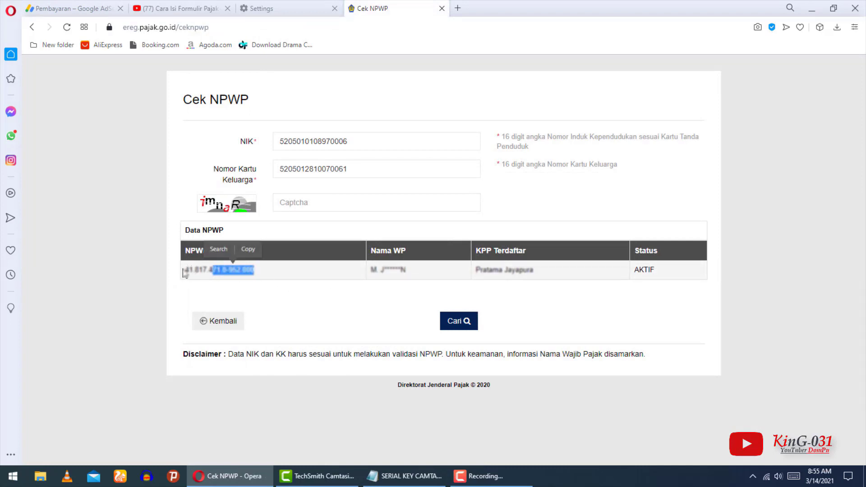
drag(185, 270, 259, 274)
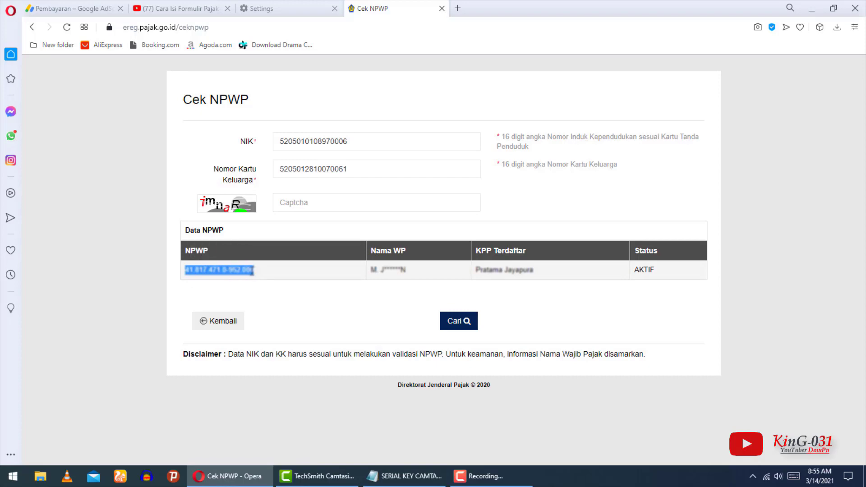
right_click(251, 272)
click(278, 313)
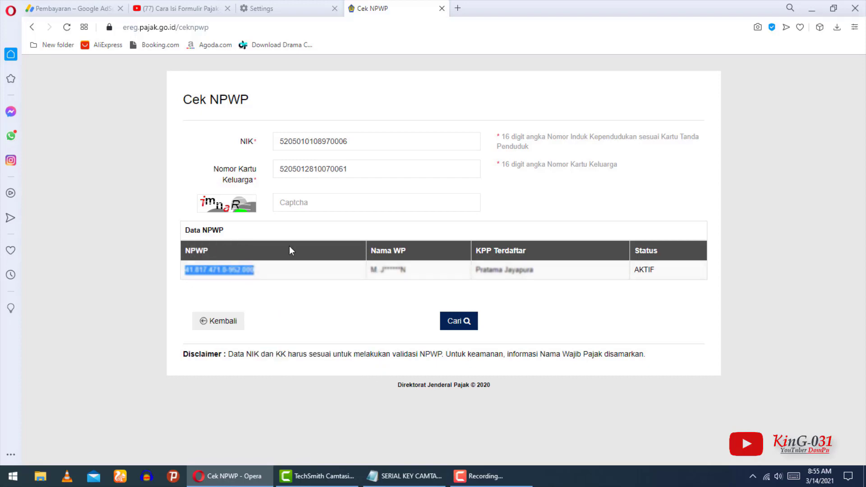
click(69, 8)
Paste the copied NPWP into the TIN Asing field and save the tax identity step.
click(301, 328)
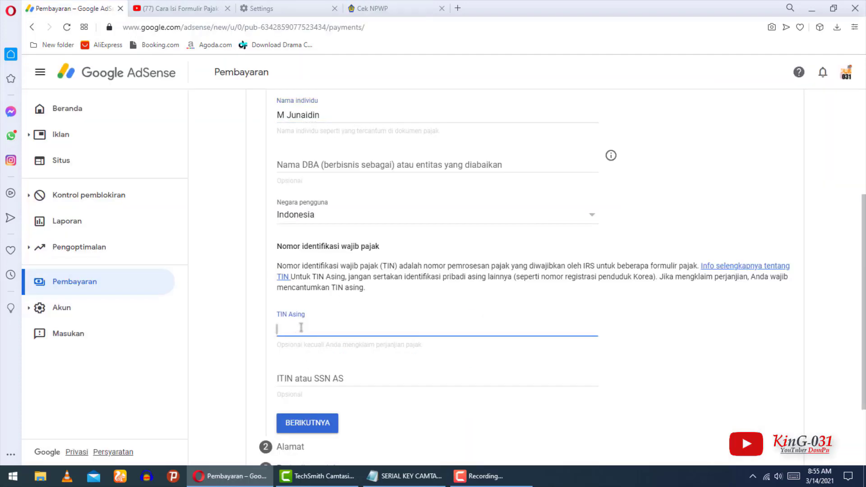
key(ctrl+v)
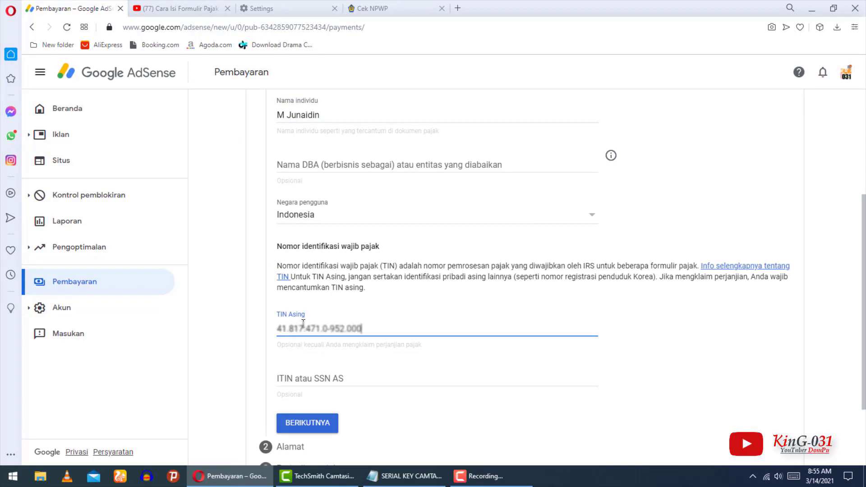
scroll(322, 321, down, 2)
drag(276, 231, 424, 230)
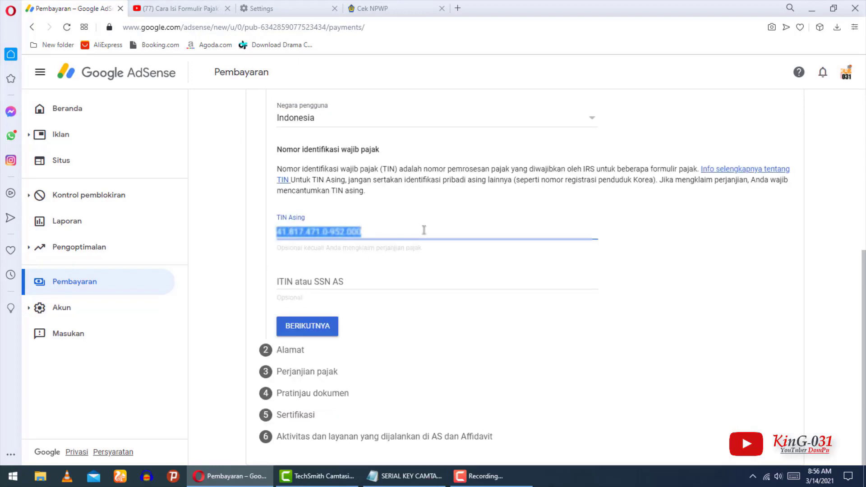
click(315, 331)
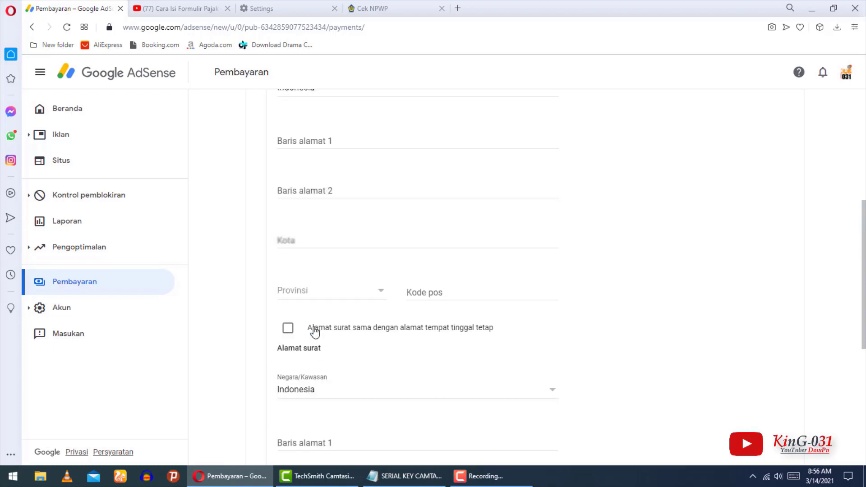
Review the saved foreign tax number on the newly opened address step.
scroll(862, 158, up, 6)
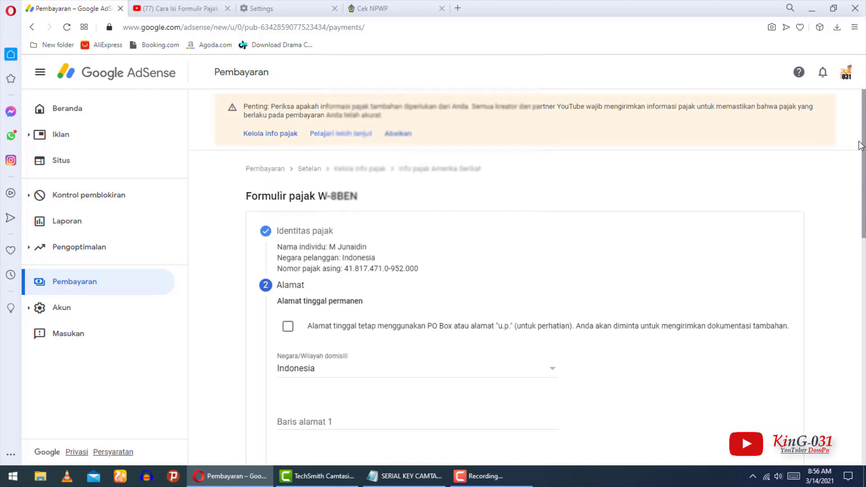
drag(859, 142, 859, 160)
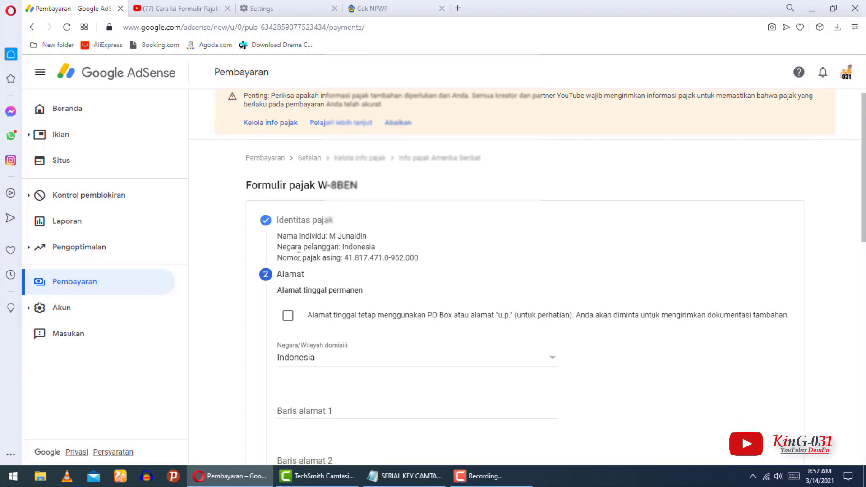
drag(346, 258, 277, 258)
click(335, 257)
drag(344, 256, 481, 267)
click(476, 271)
drag(865, 213, 865, 259)
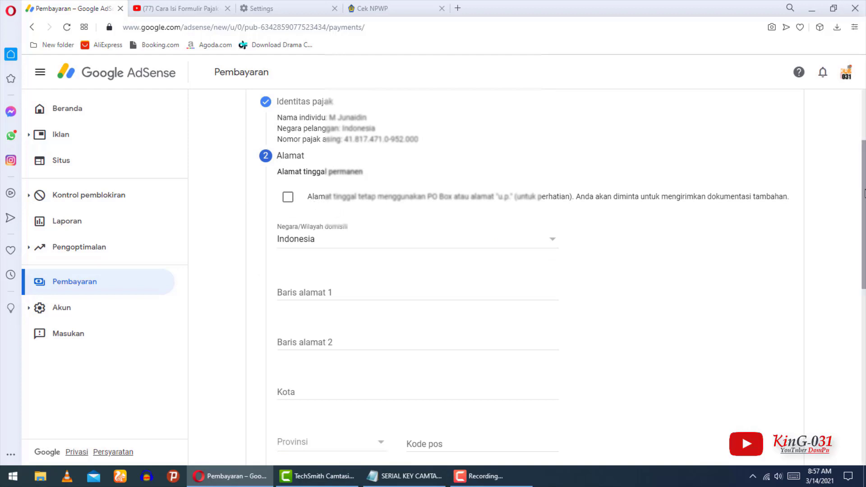
mouse_move(865, 180)
mouse_down()
mouse_move(865, 254)
mouse_move(865, 164)
mouse_up()
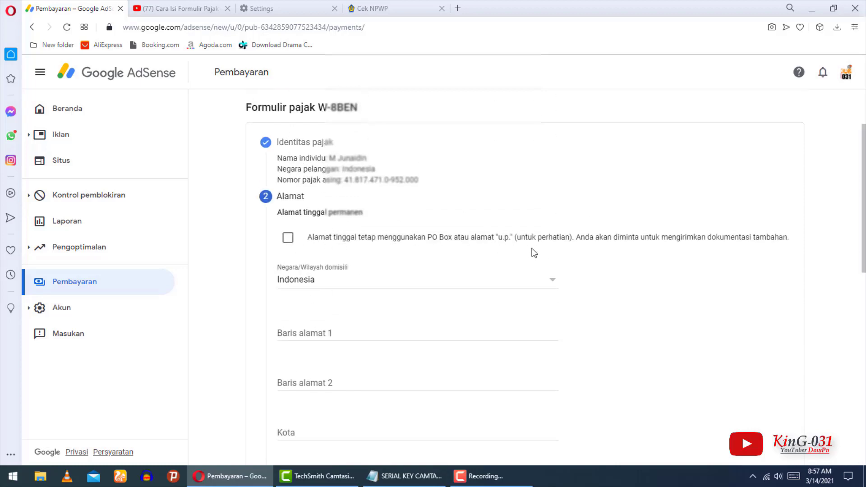
Fill in address lines 1 and 2 with the village, hamlet and RT/RW details.
click(393, 258)
click(325, 335)
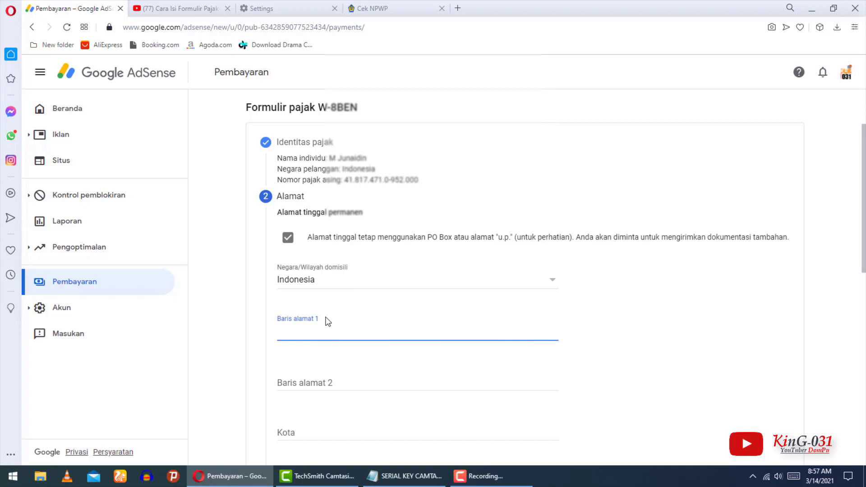
click(336, 334)
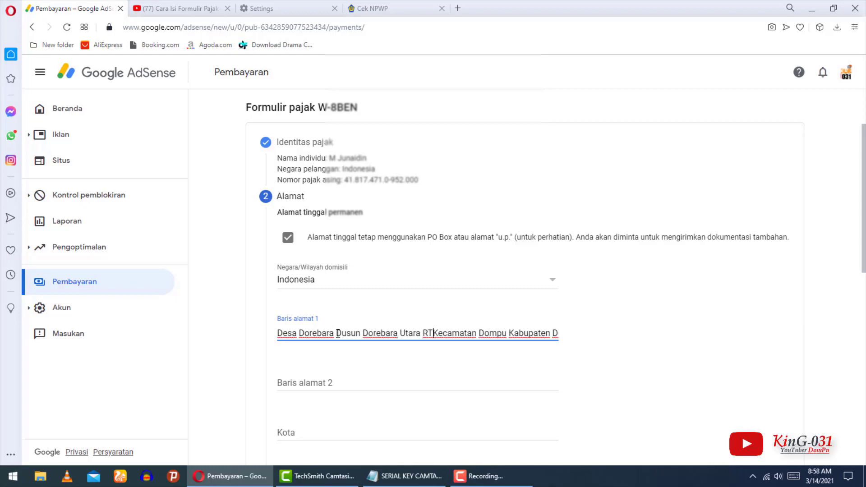
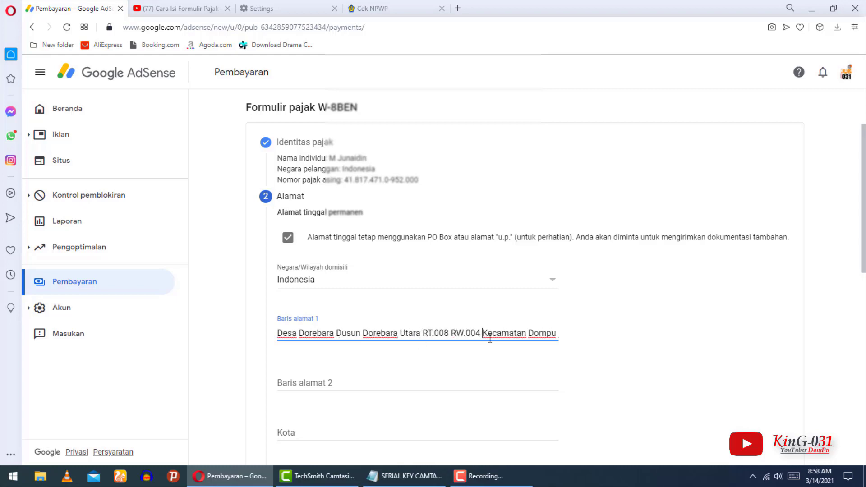
key(ctrl+a)
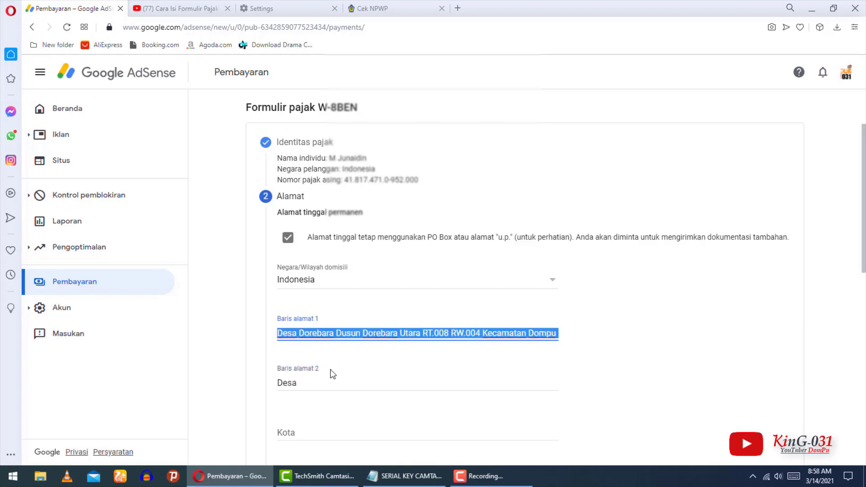
click(319, 387)
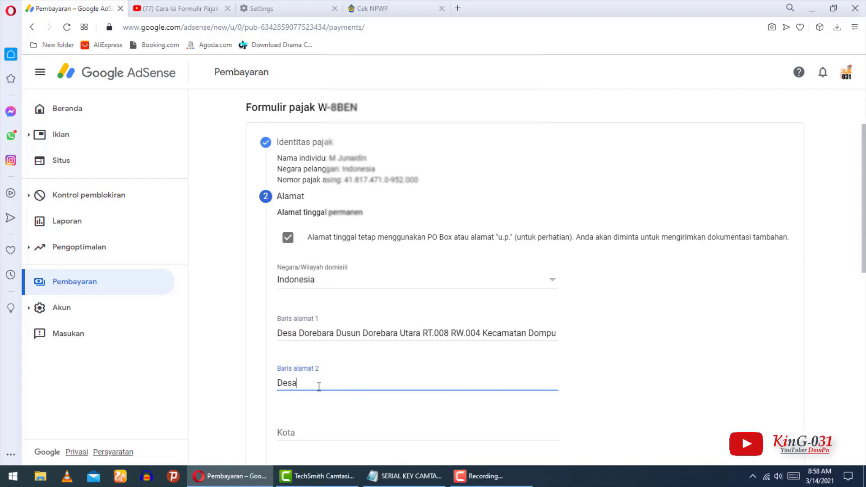
key(ctrl+v)
Enter the city, set province to Nusa Tenggara Barat, and fill in the postal code.
scroll(326, 334, down, 2)
click(326, 329)
text(DOMPU)
scroll(327, 329, down, 2)
click(331, 277)
click(316, 392)
click(433, 282)
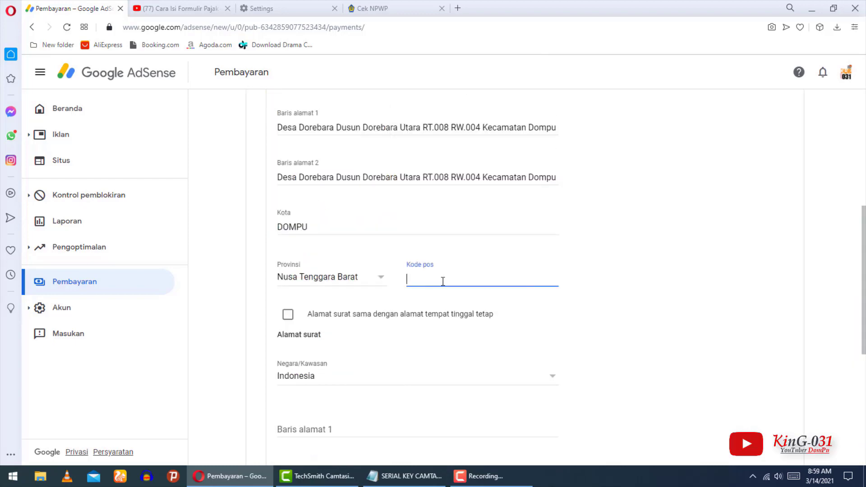
text(84212)
Mark the mailing address as the same as the permanent address.
scroll(280, 206, up, 2)
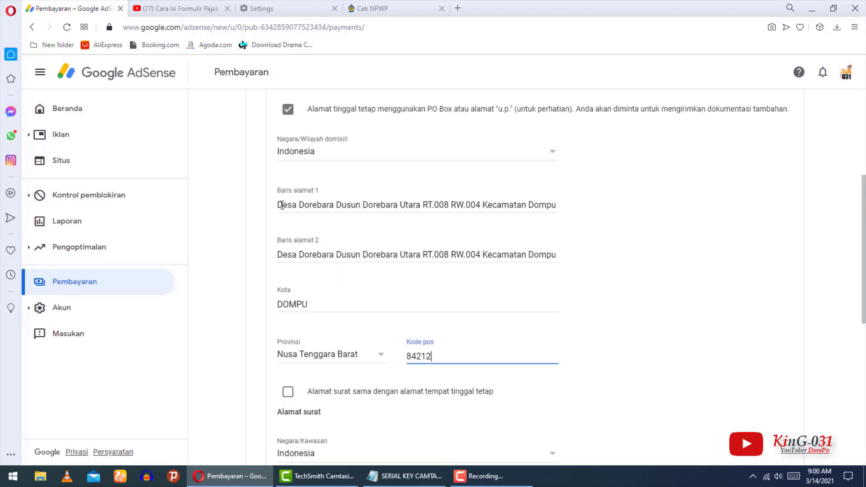
drag(282, 206, 600, 218)
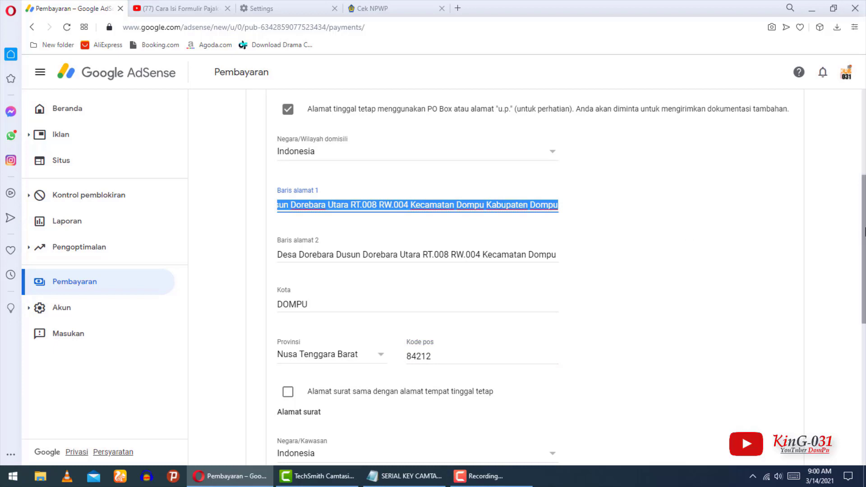
drag(865, 232, 865, 287)
click(552, 259)
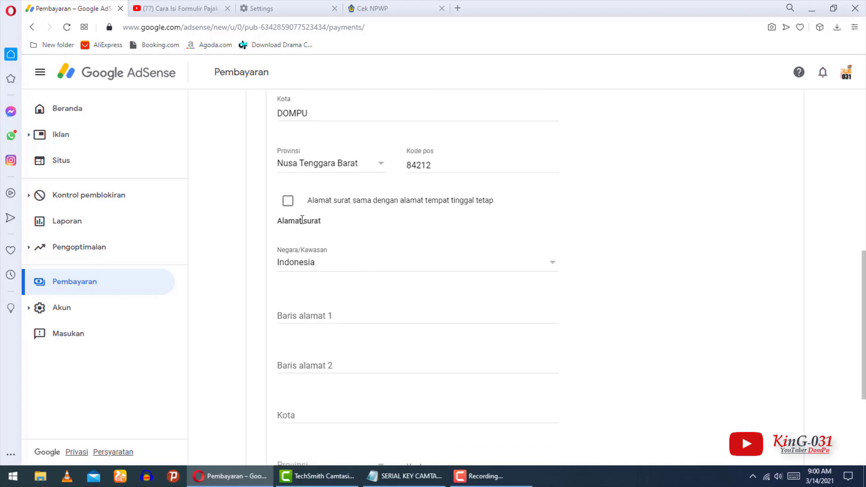
click(288, 203)
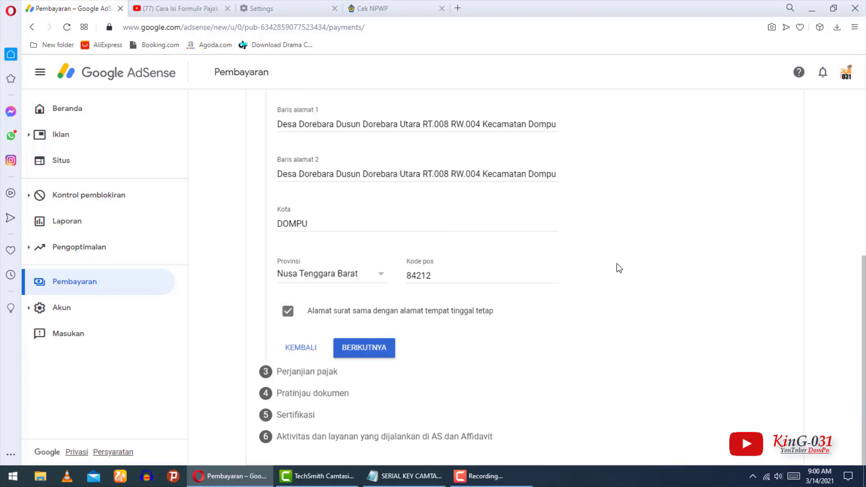
drag(865, 361, 864, 399)
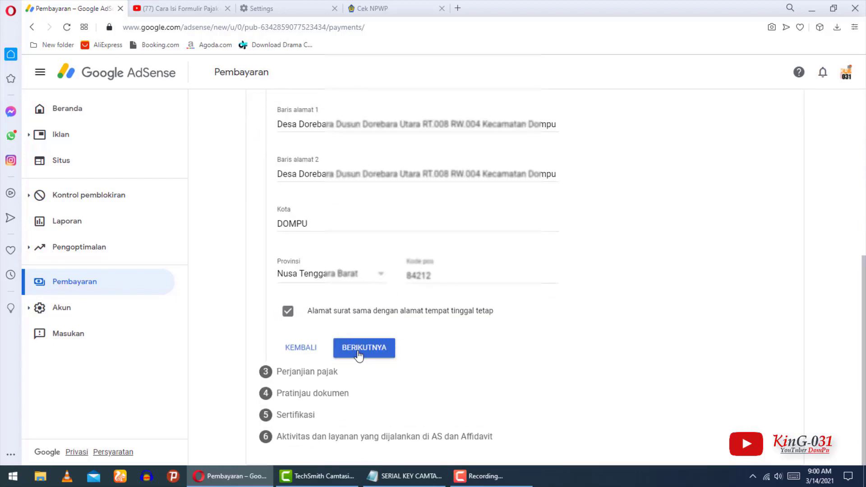
mouse_move(865, 298)
mouse_down()
mouse_move(865, 150)
mouse_move(865, 312)
mouse_up()
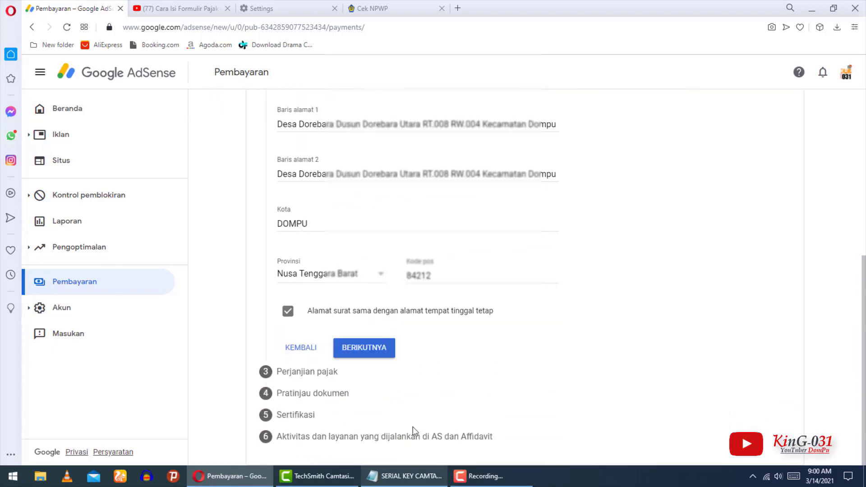
Save the address step and review the address summary on the Perjanjian pajak step.
click(356, 351)
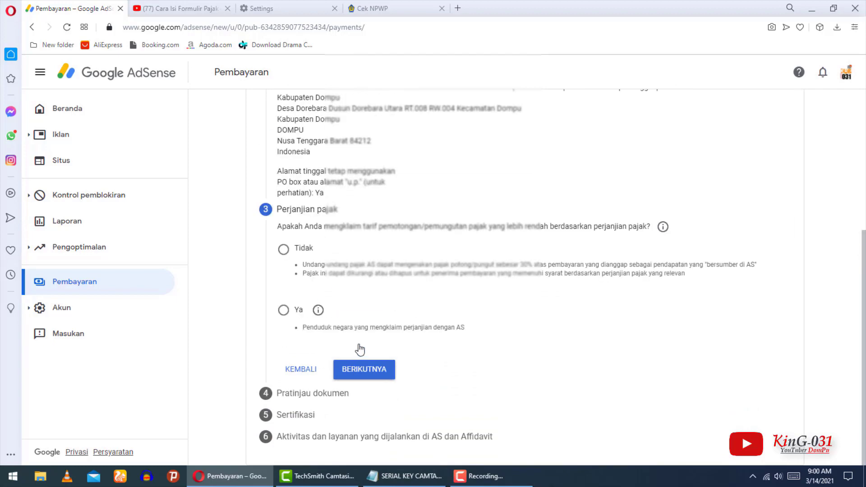
scroll(278, 214, up, 3)
drag(279, 213, 589, 299)
click(317, 235)
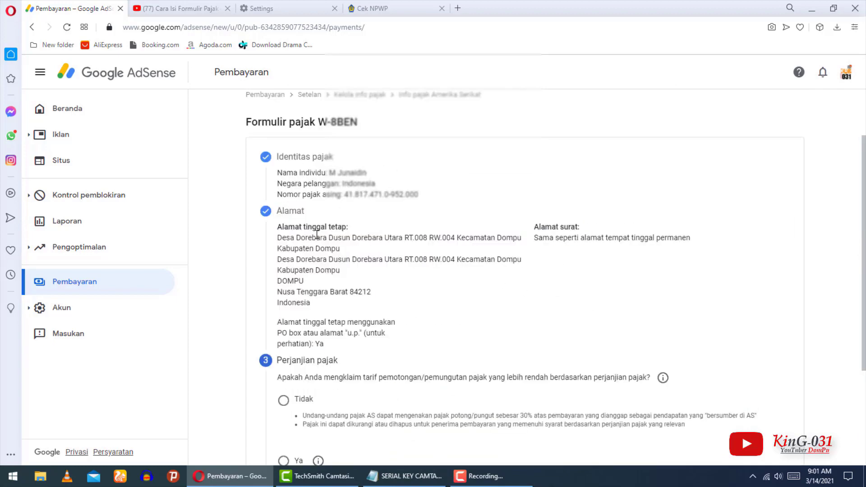
drag(279, 228, 658, 284)
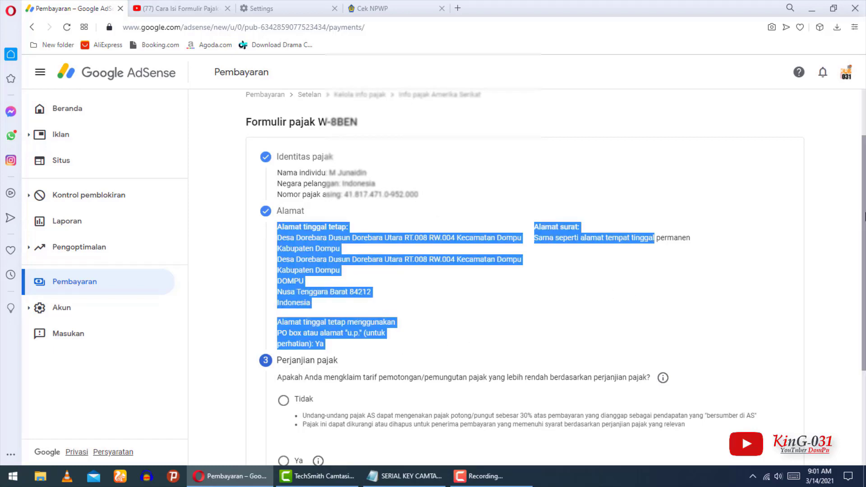
scroll(632, 296, down, 3)
click(280, 216)
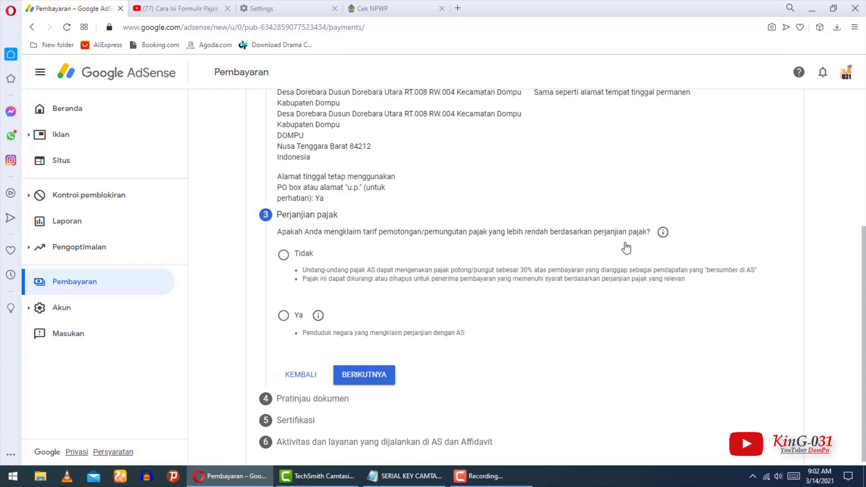
Answer Ya to the reduced-rate question, choose Indonesia, and affirm treaty-country residency.
click(284, 317)
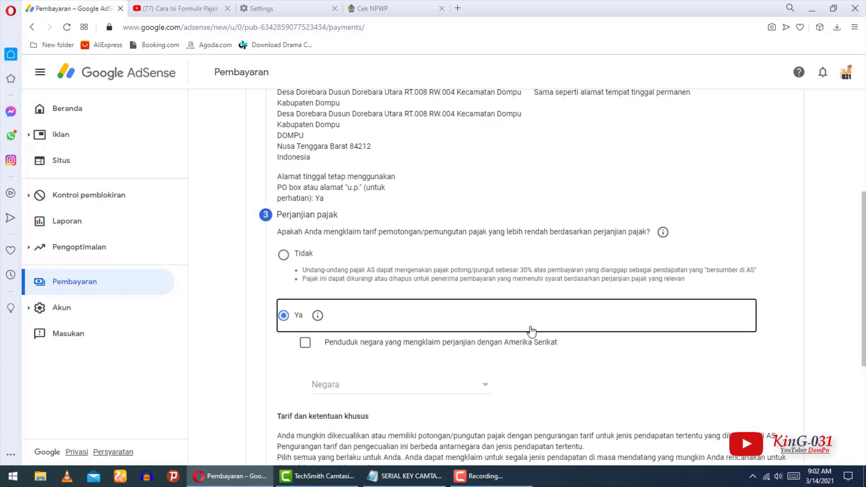
scroll(531, 331, down, 2)
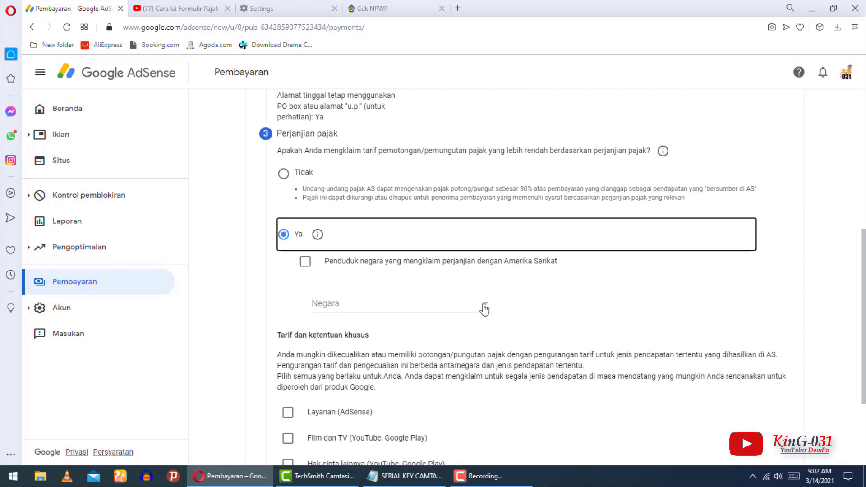
click(484, 310)
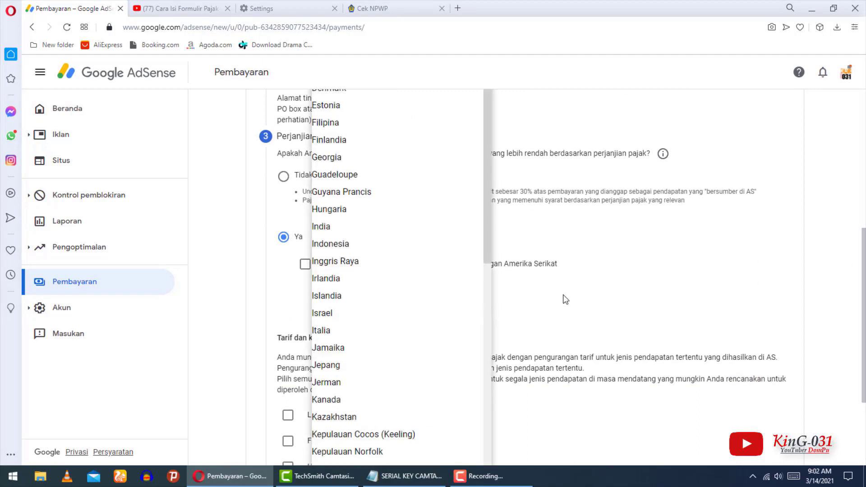
click(565, 299)
click(483, 307)
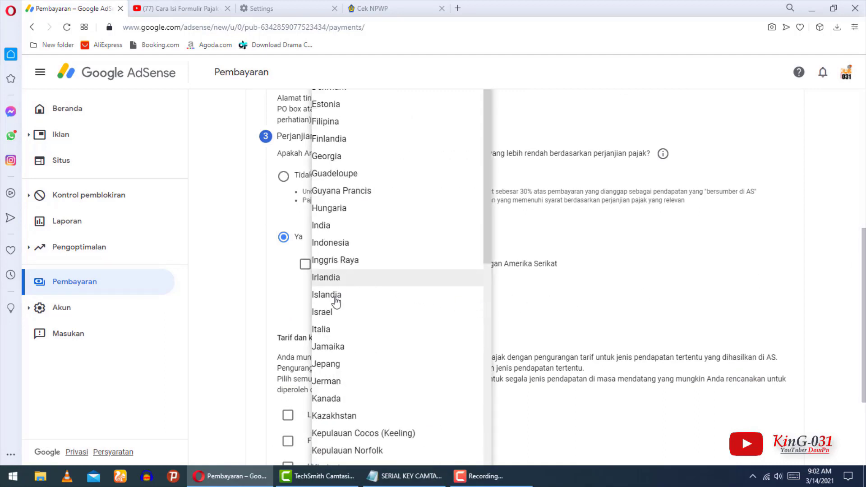
click(325, 248)
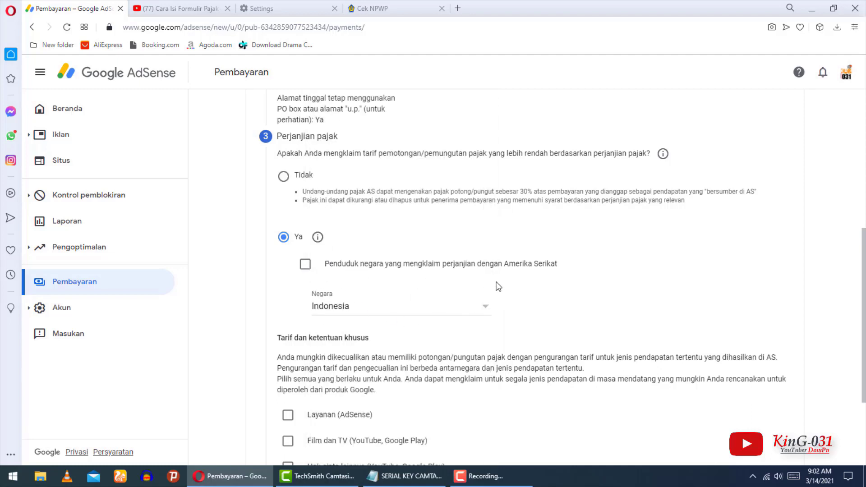
click(307, 265)
mouse_move(864, 266)
mouse_down()
mouse_move(863, 306)
mouse_move(863, 277)
mouse_up()
scroll(343, 271, down, 2)
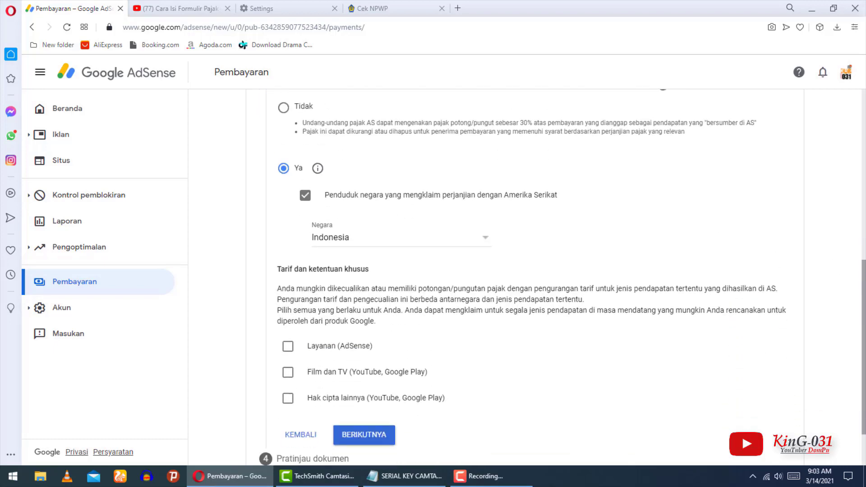
Tick the Layanan (AdSense) and Film dan TV income types for treaty benefits.
click(313, 310)
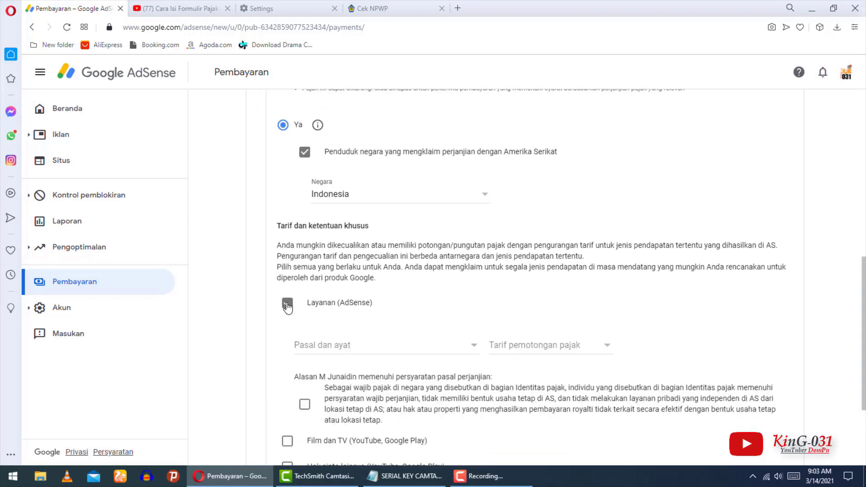
scroll(360, 358, down, 1)
scroll(361, 352, down, 3)
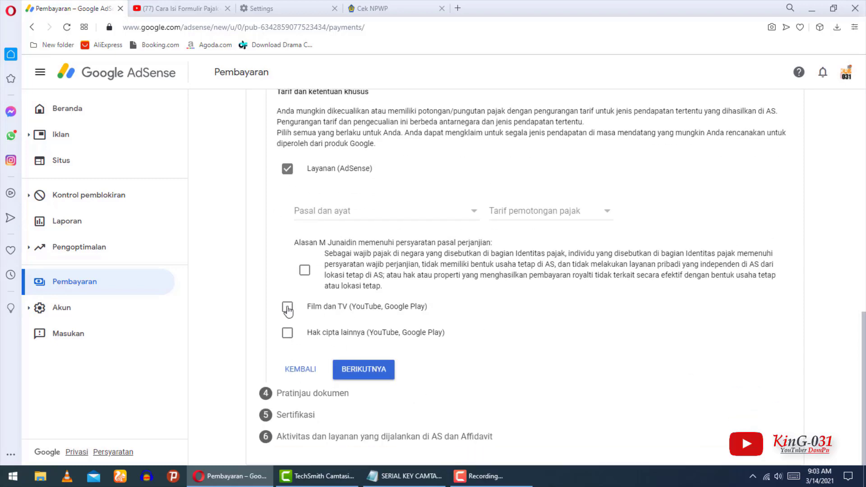
click(287, 170)
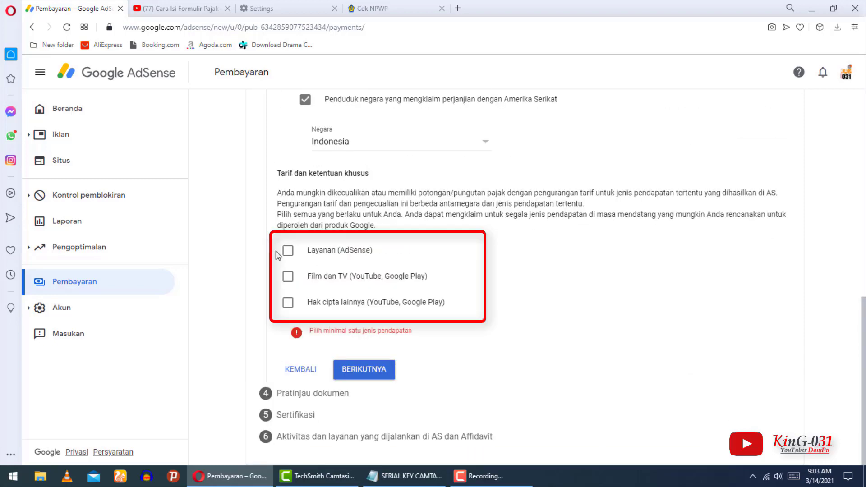
mouse_move(279, 237)
mouse_down()
mouse_move(336, 279)
mouse_move(500, 349)
mouse_move(493, 304)
mouse_up()
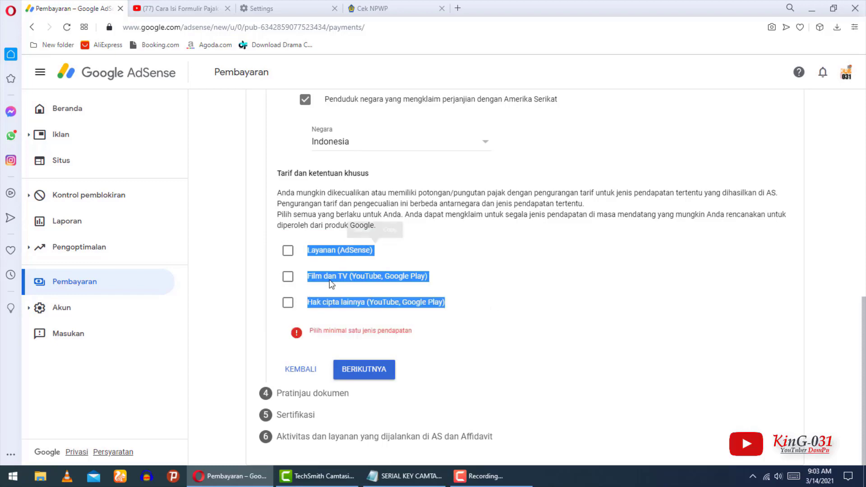
click(288, 250)
scroll(328, 291, down, 2)
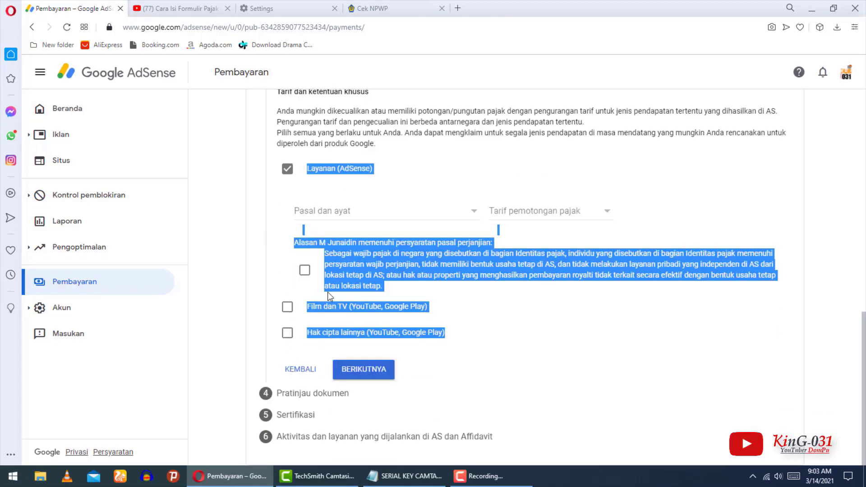
click(287, 307)
click(254, 267)
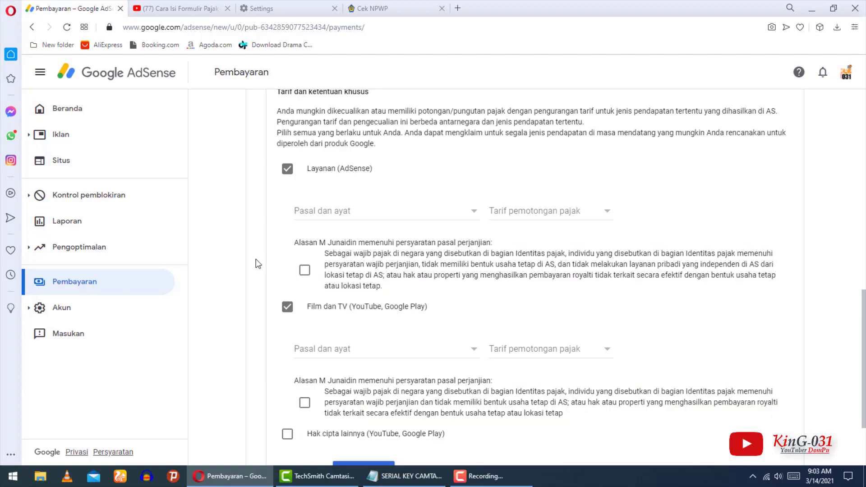
Also tick the Hak cipta lainnya income type.
scroll(865, 331, up, 8)
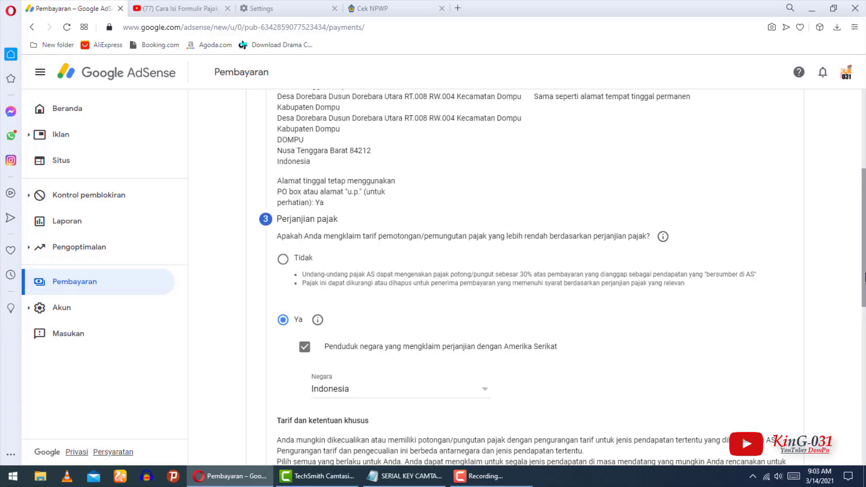
scroll(560, 276, down, 5)
scroll(289, 349, down, 4)
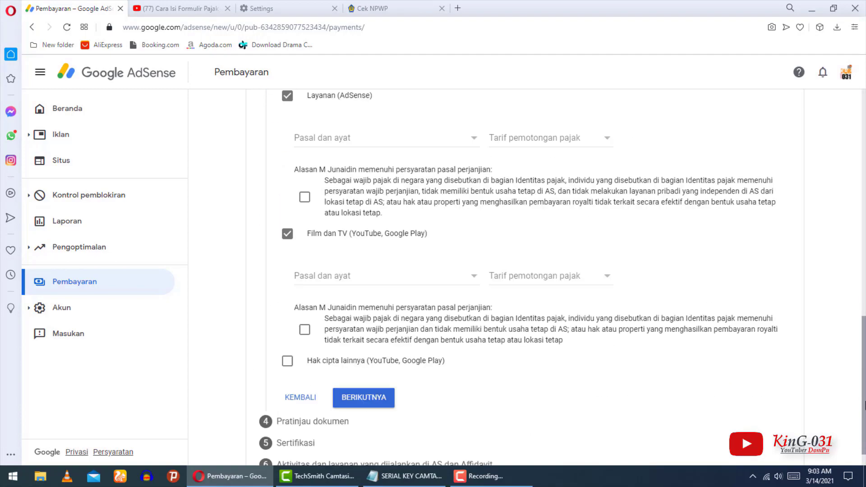
click(287, 347)
scroll(865, 302, up, 4)
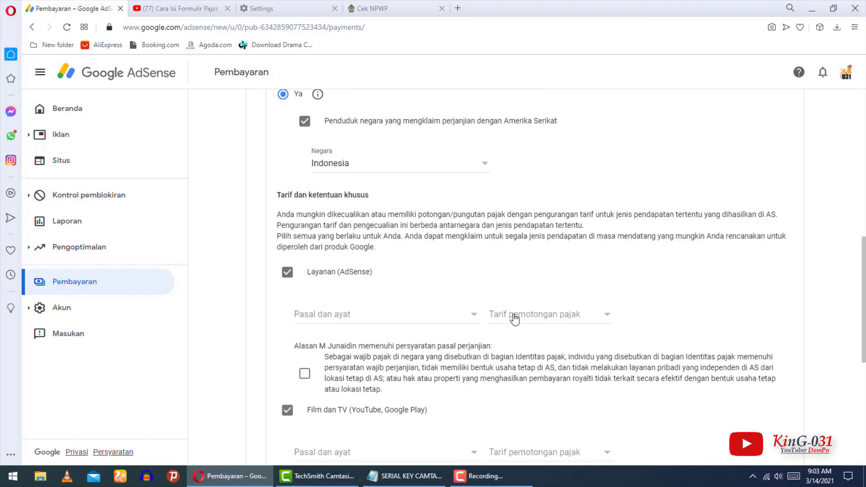
Set Layanan (AdSense) to Pasal 8 ayat 1 with a 0% withholding rate.
click(474, 314)
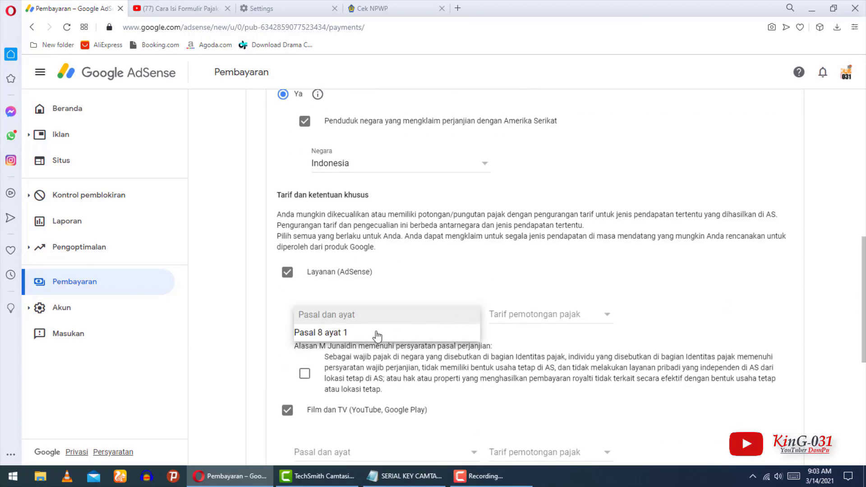
click(329, 339)
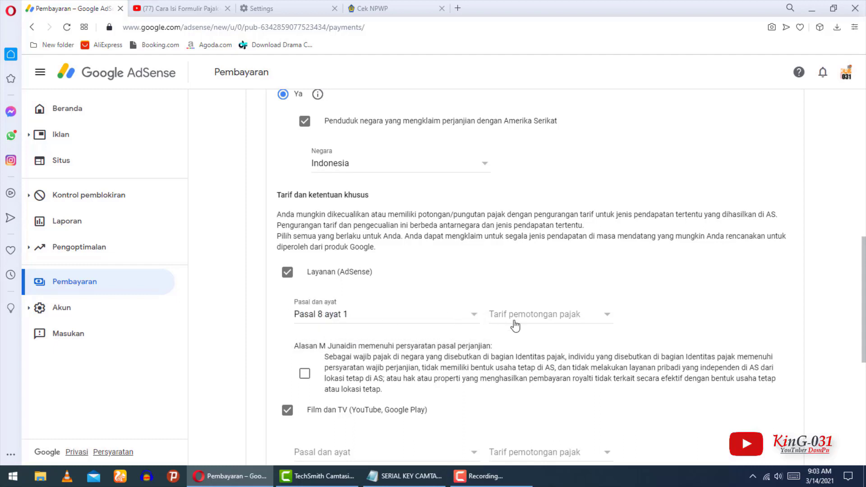
click(604, 317)
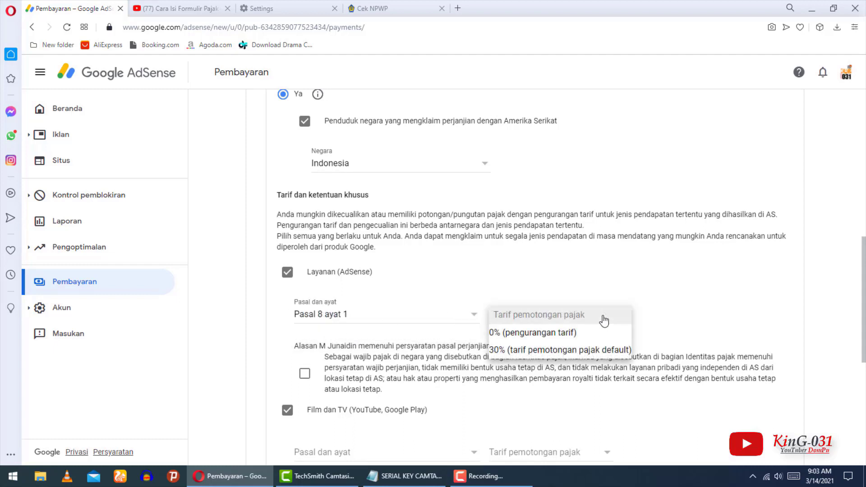
click(460, 145)
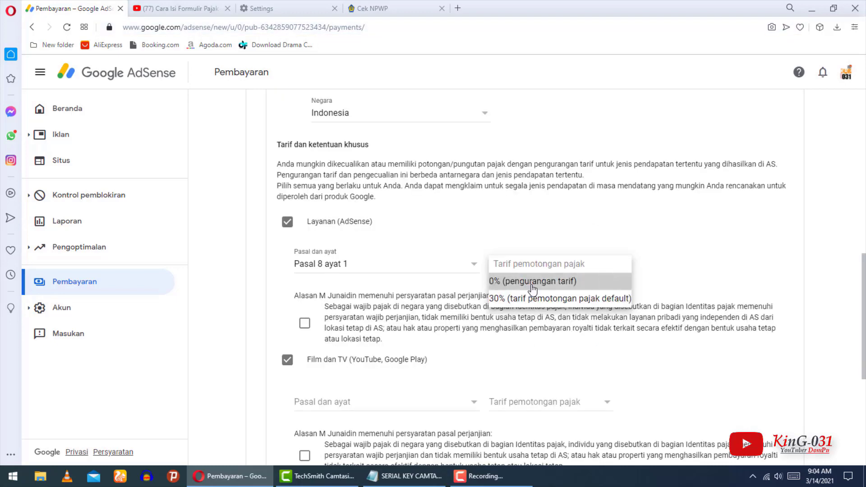
click(533, 282)
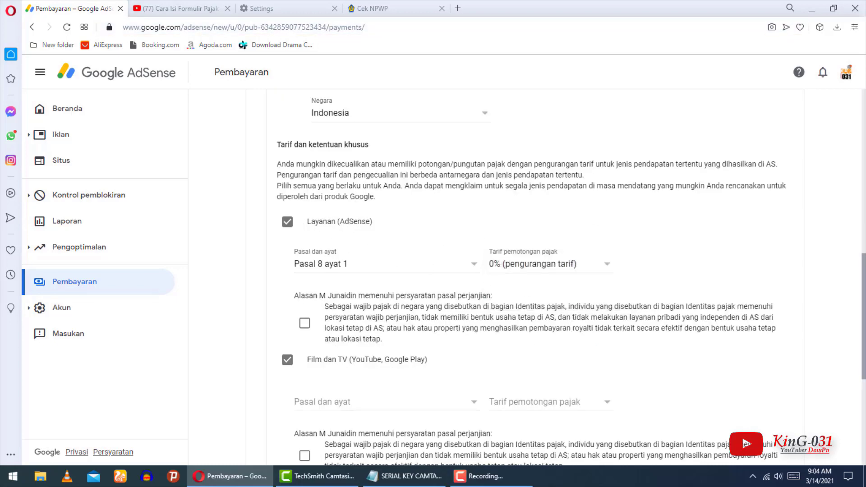
scroll(623, 235, down, 1)
scroll(473, 238, down, 2)
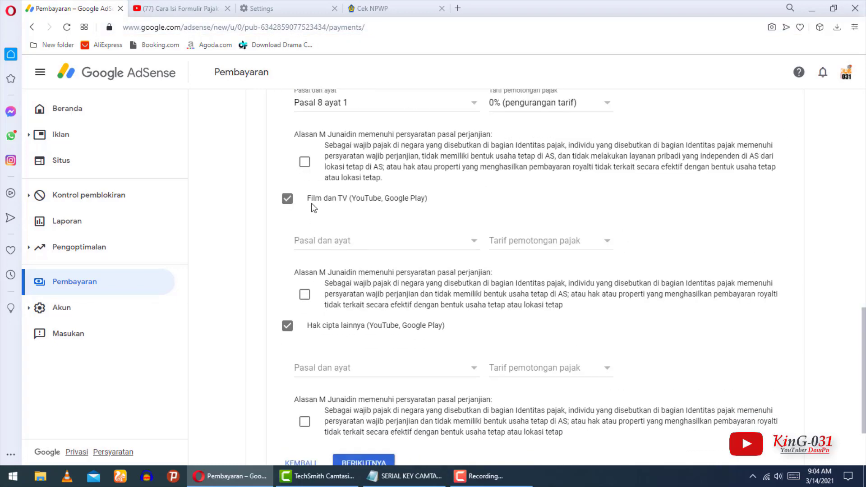
Set Film dan TV to Pasal 13 ayat 2 with a 10% withholding rate.
click(474, 245)
click(316, 257)
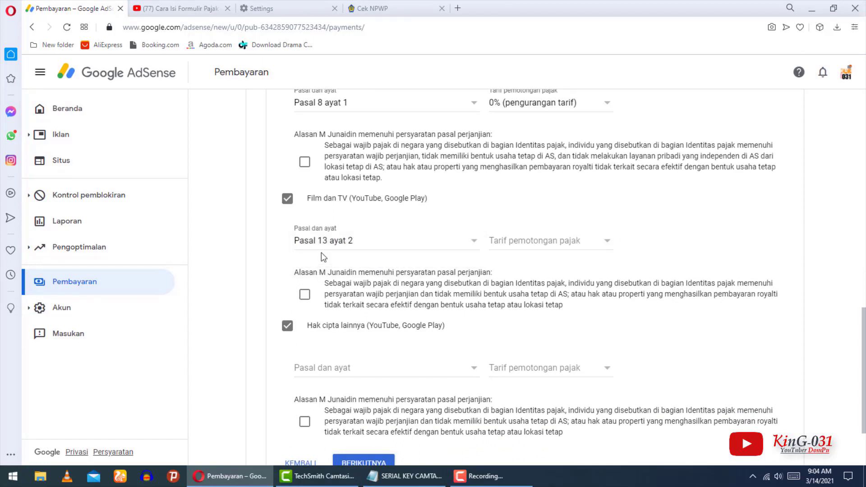
click(606, 244)
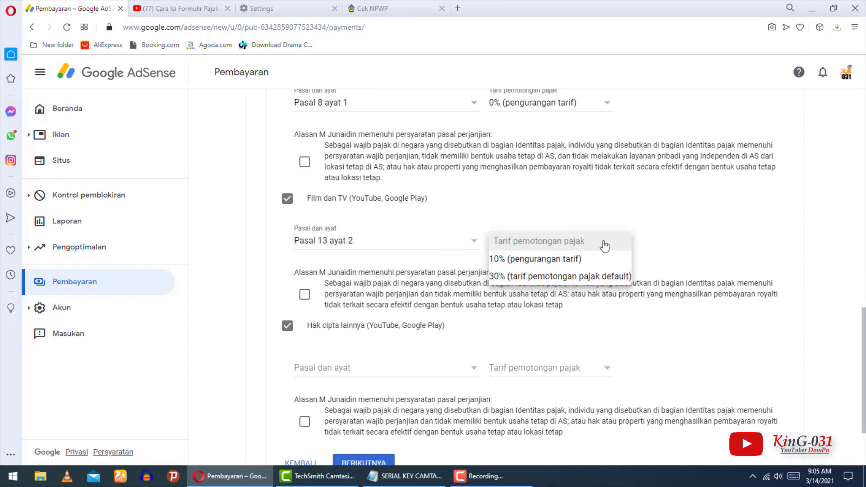
click(526, 260)
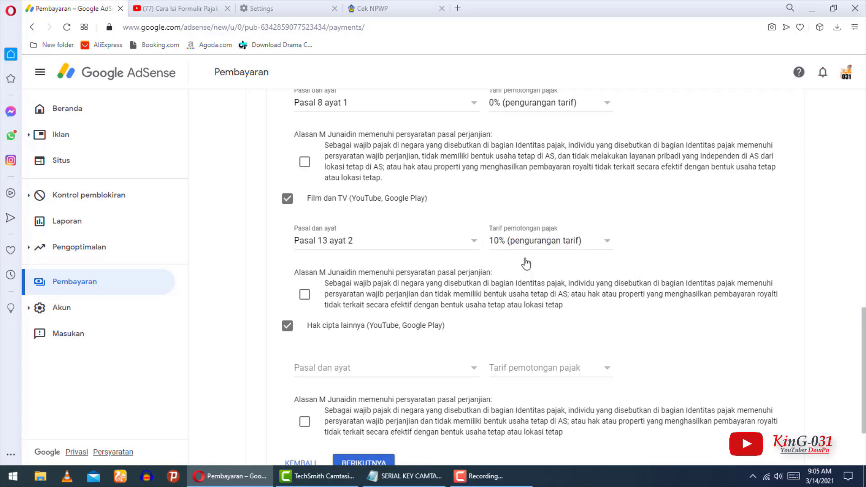
scroll(555, 321, down, 1)
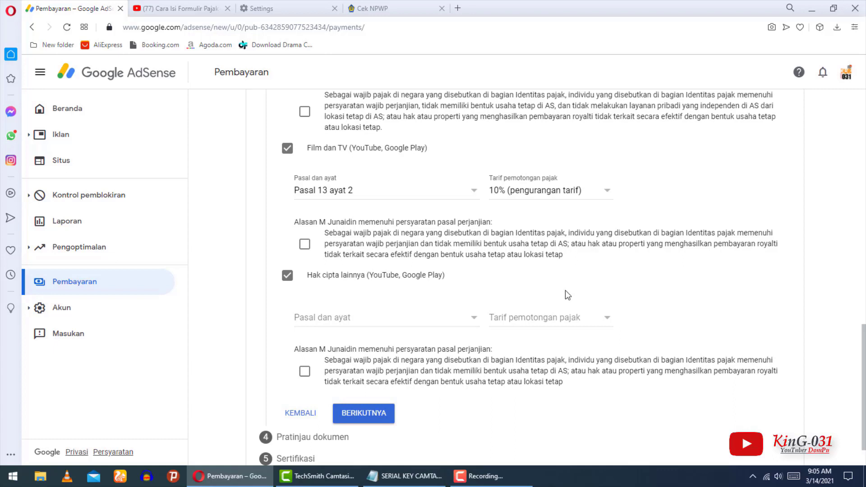
Set Hak cipta lainnya's treaty article to Pasal 13 ayat 2 with a 10% withholding rate.
click(329, 322)
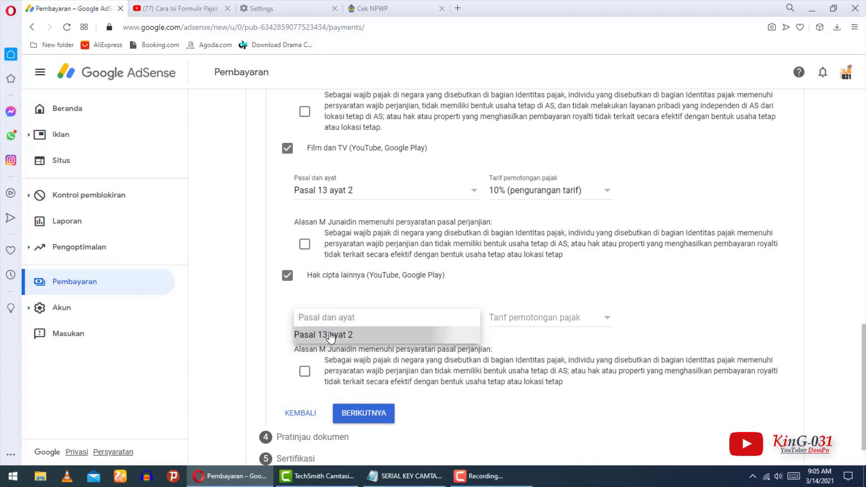
click(333, 334)
click(610, 326)
click(561, 339)
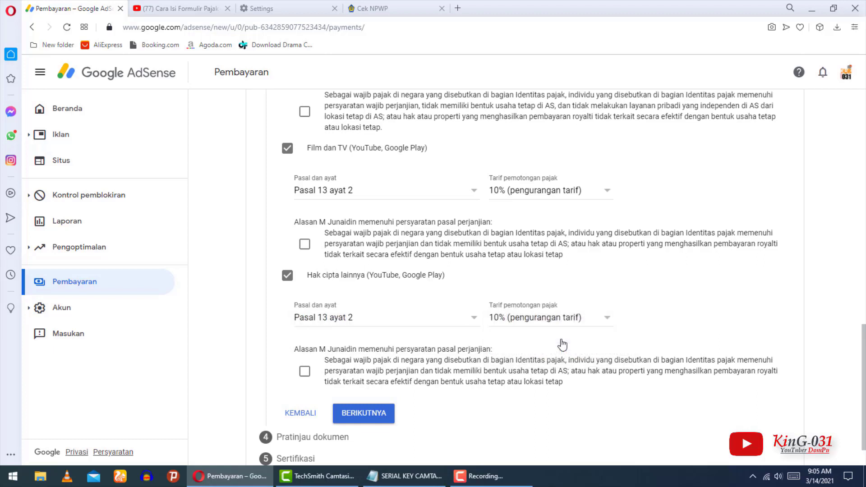
Tick the Alasan eligibility checkboxes for AdSense services, Film dan TV and Hak cipta lainnya, then continue.
scroll(271, 293, down, 1)
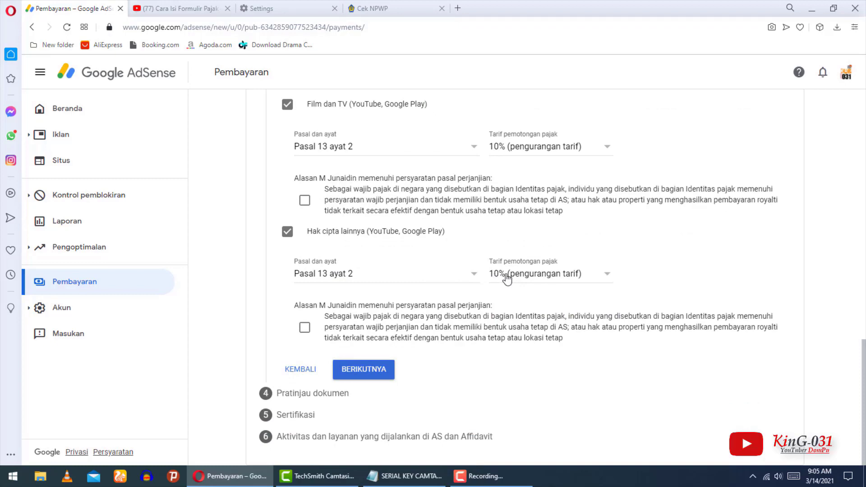
drag(864, 389, 864, 321)
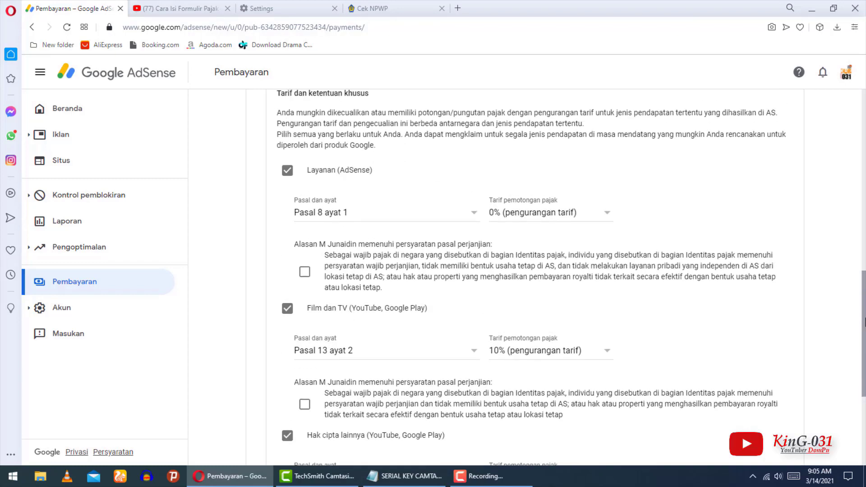
scroll(367, 243, down, 1)
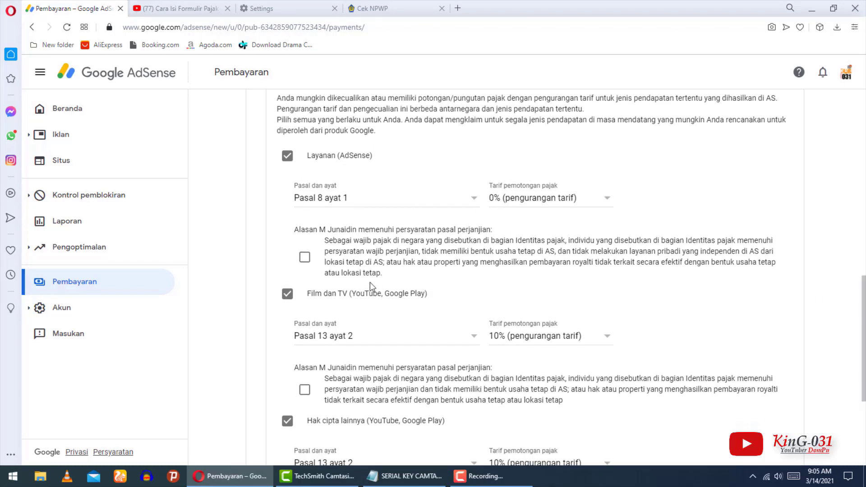
click(305, 258)
click(305, 390)
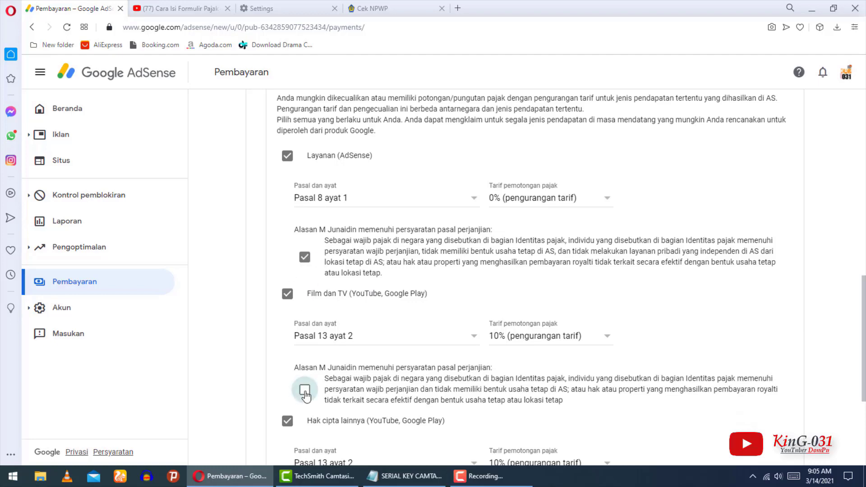
scroll(864, 311, down, 3)
click(305, 362)
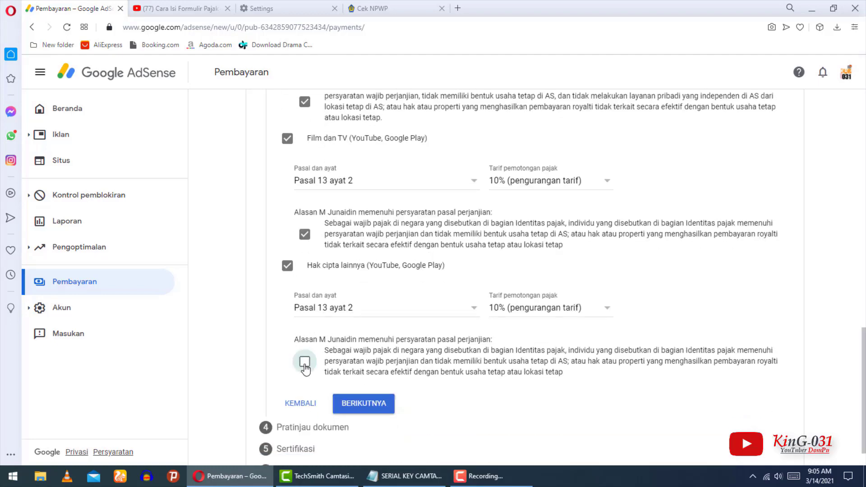
scroll(864, 261, up, 10)
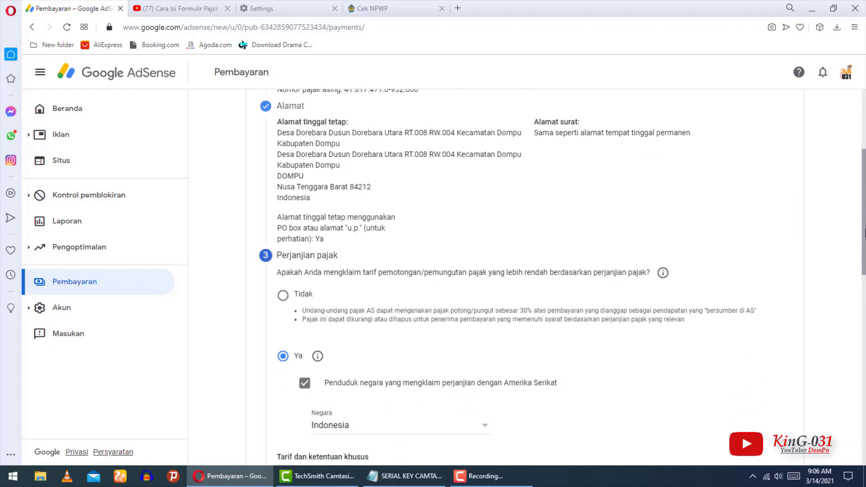
scroll(865, 261, down, 10)
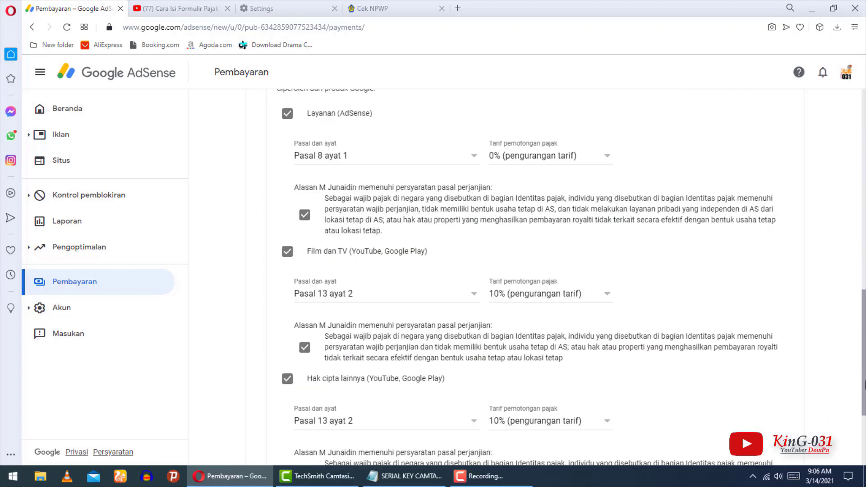
scroll(865, 271, down, 1)
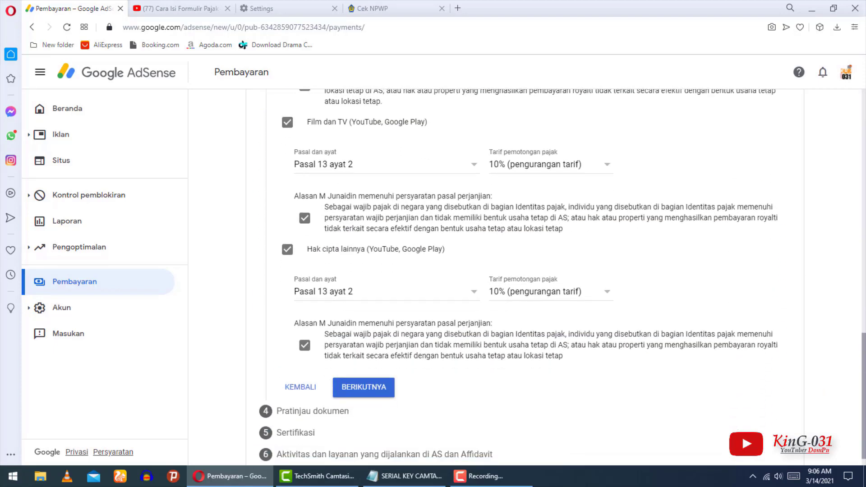
click(359, 389)
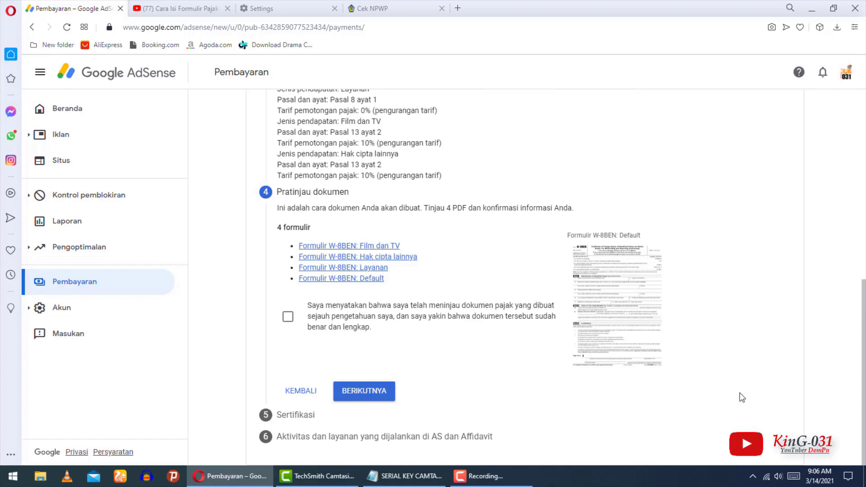
Review the summary's 0% and 10% withholding lines and the Hak cipta lainnya treaty details.
scroll(460, 348, up, 2)
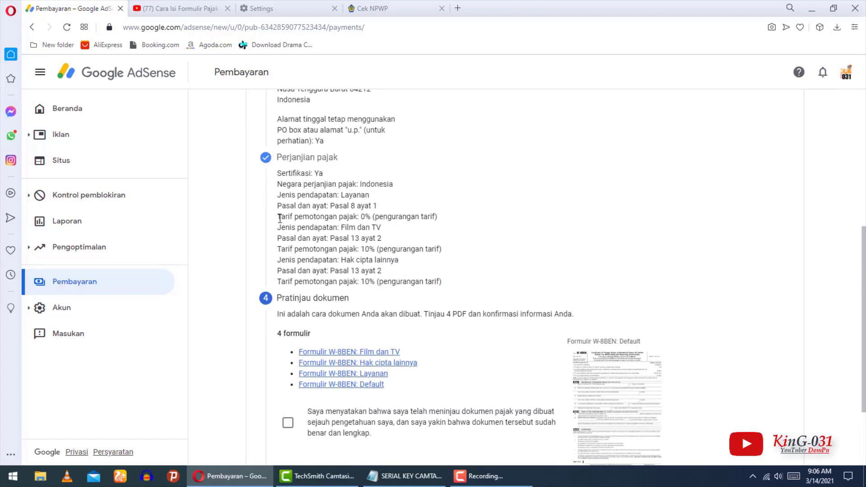
drag(277, 220, 441, 224)
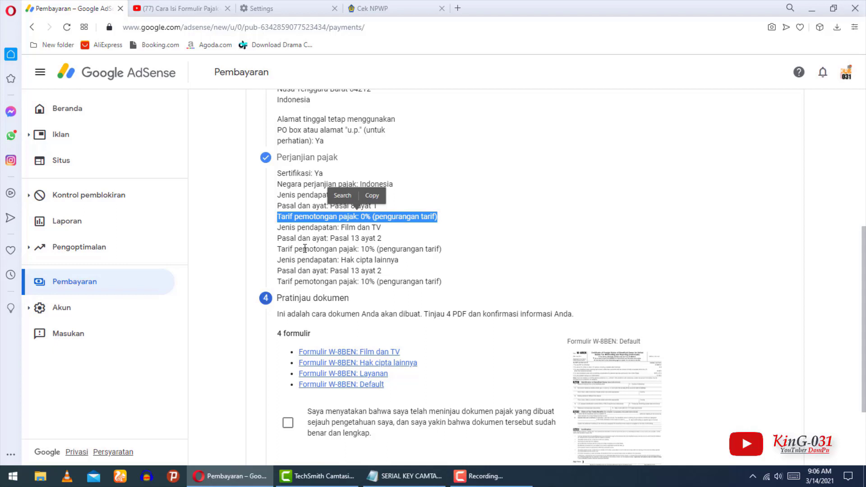
drag(278, 250, 399, 261)
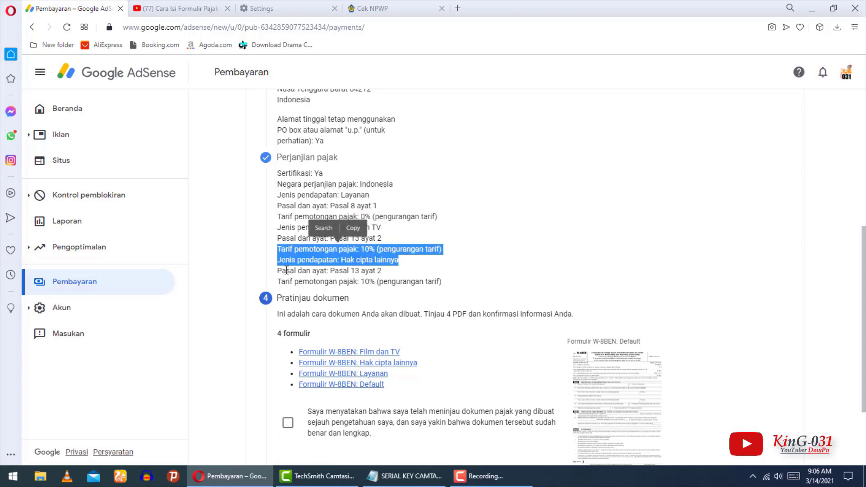
click(312, 268)
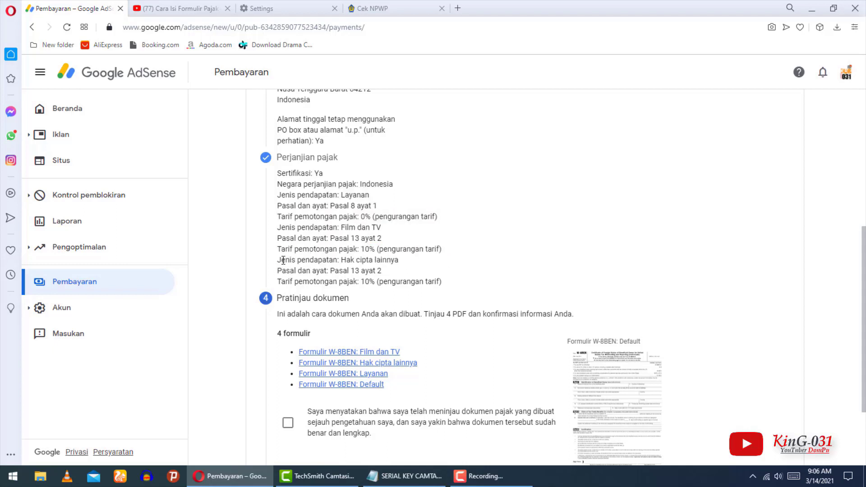
drag(326, 261, 451, 285)
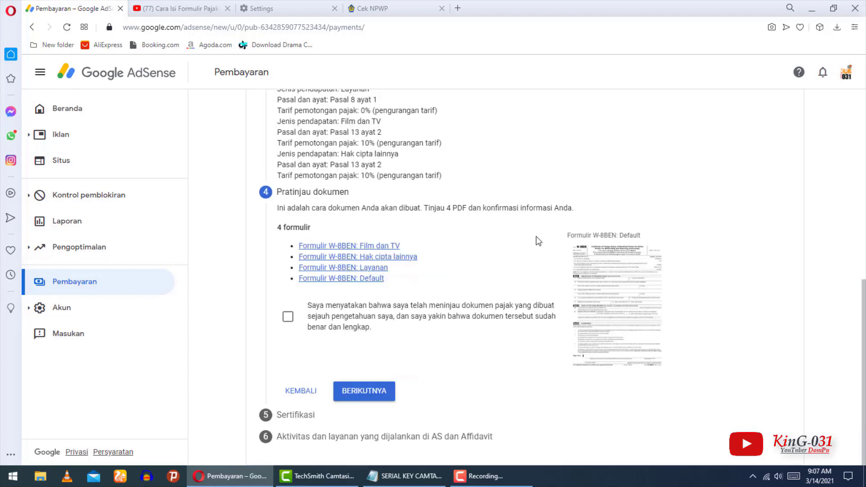
mouse_move(863, 343)
mouse_down()
mouse_move(863, 329)
mouse_move(863, 343)
mouse_up()
Affirm the tax documents were reviewed under Pratinjau dokumen and proceed to certification.
click(289, 318)
scroll(445, 408, up, 1)
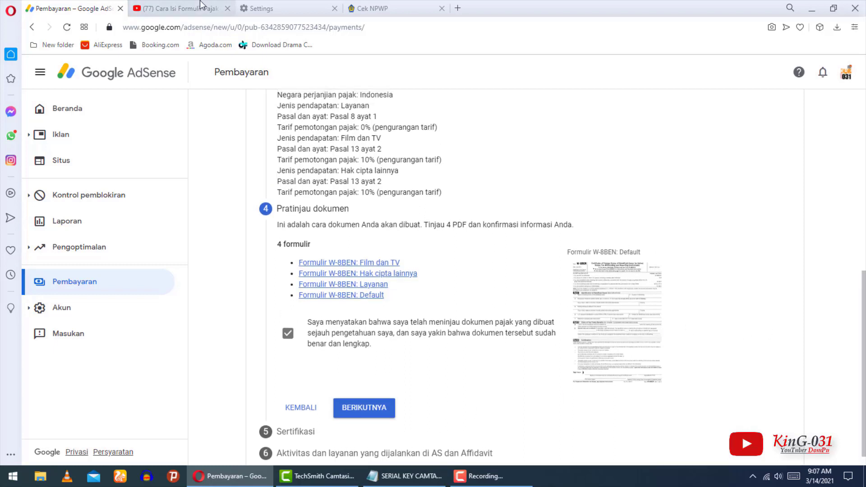
scroll(604, 384, down, 1)
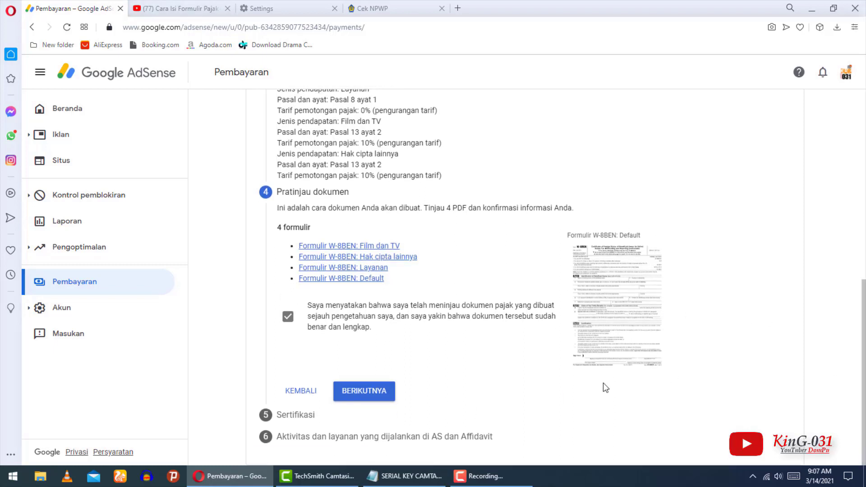
click(367, 392)
Look over the reviewed forms summary and the Tanda tangan Anda signature section.
scroll(863, 322, up, 1)
scroll(863, 323, up, 2)
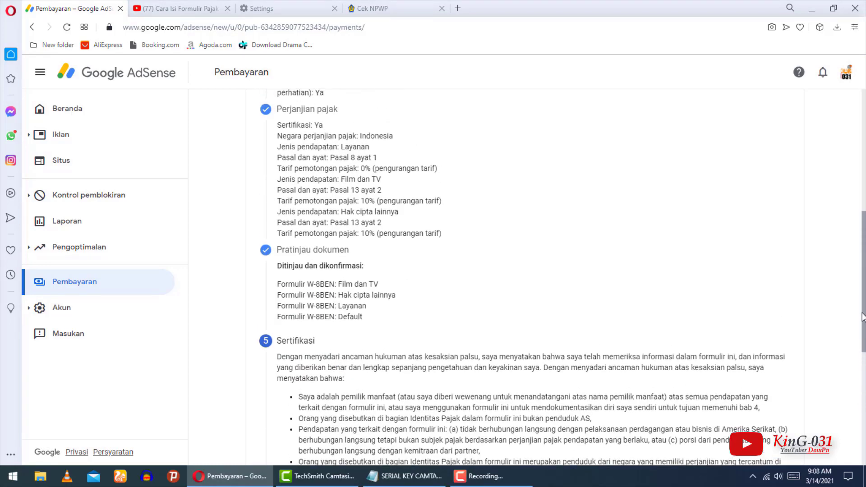
drag(279, 242, 406, 305)
click(406, 306)
scroll(374, 292, down, 3)
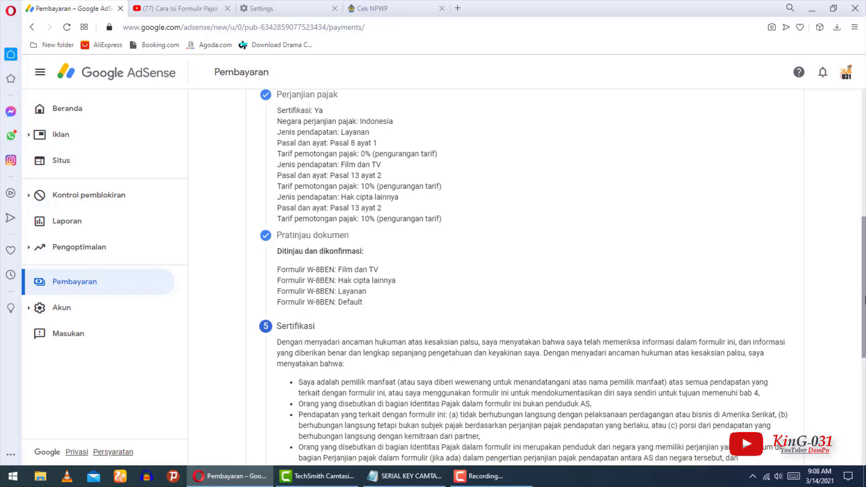
drag(283, 284, 425, 341)
scroll(425, 341, down, 4)
scroll(449, 365, down, 2)
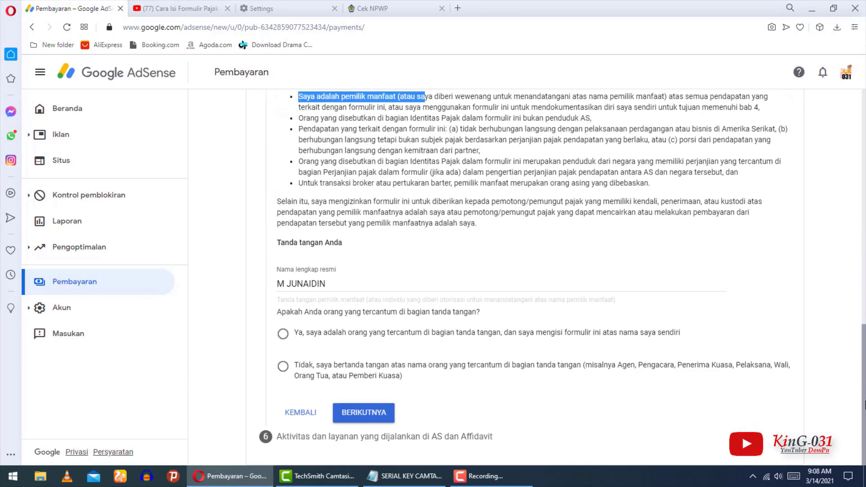
drag(279, 243, 370, 248)
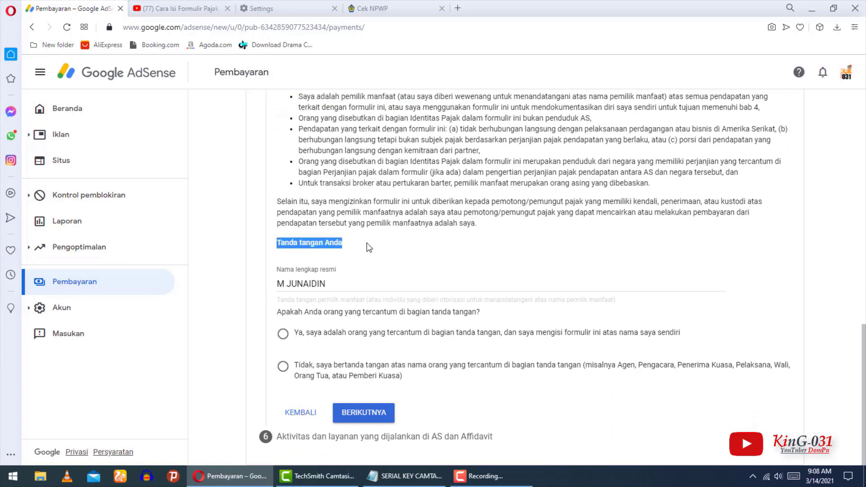
Certify as the person named in the signature ('Ya, saya adalah orang yang tercantum') and proceed.
click(280, 283)
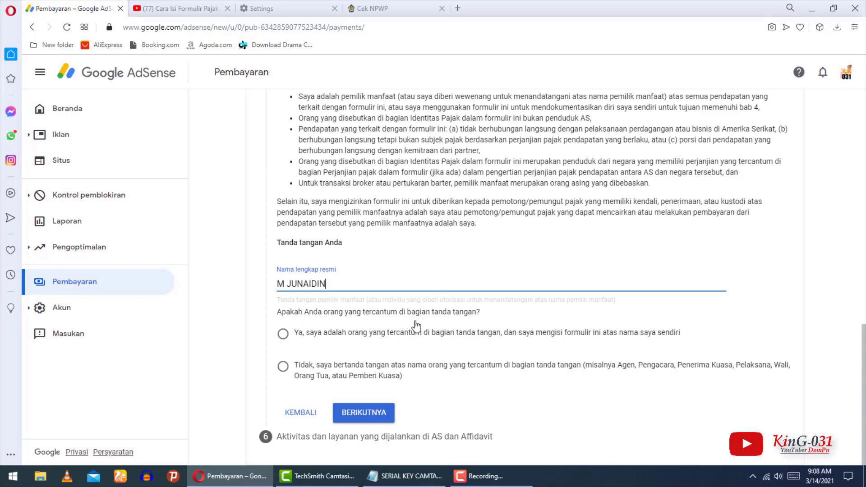
click(283, 334)
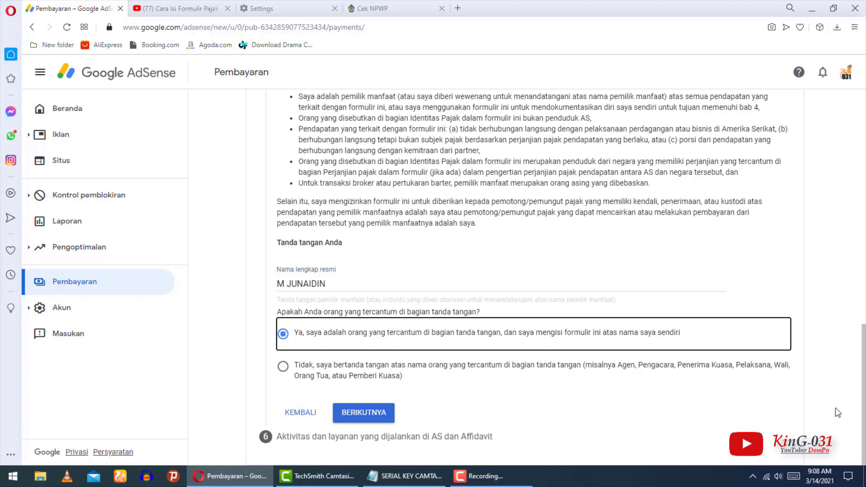
click(366, 419)
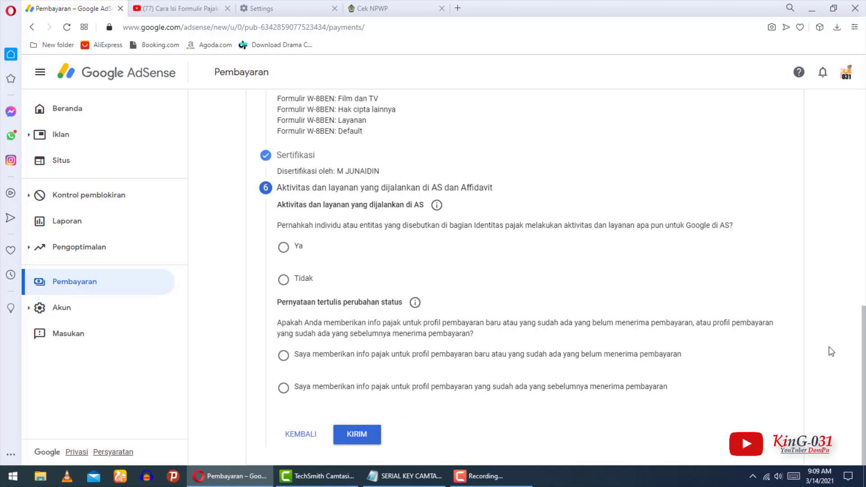
Answer Tidak to US activities and affirm the services are performed outside the US.
scroll(405, 172, up, 2)
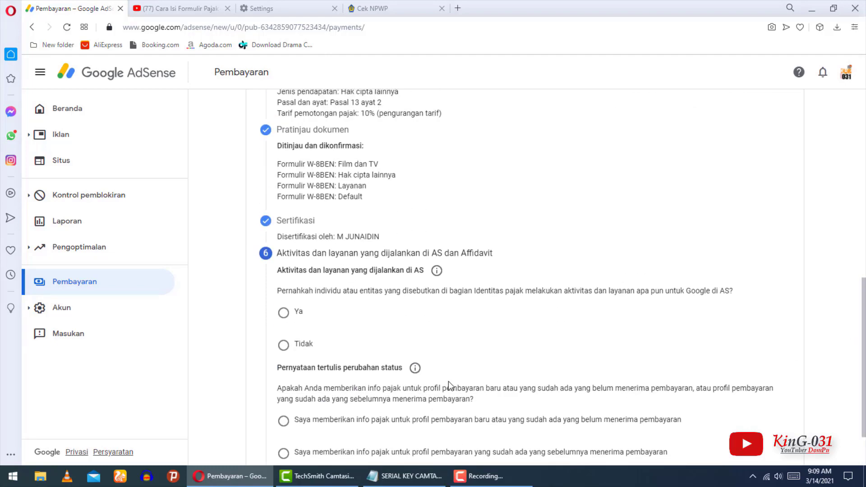
scroll(325, 325, down, 1)
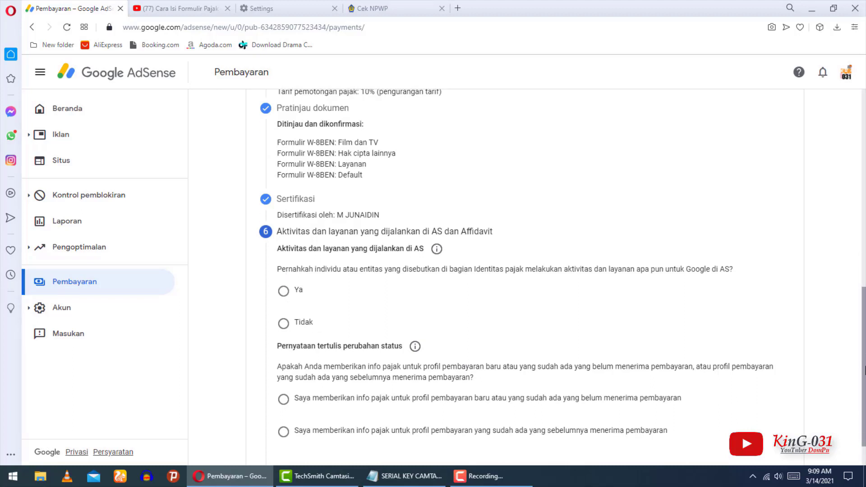
click(284, 313)
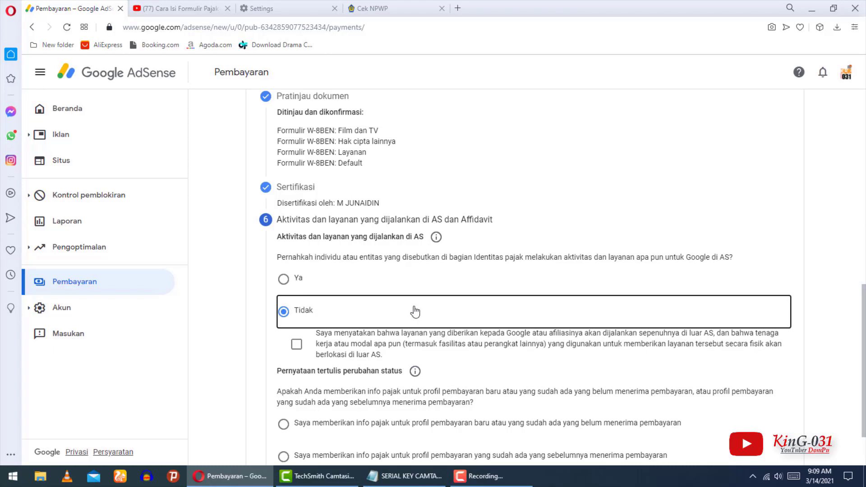
drag(864, 322, 865, 336)
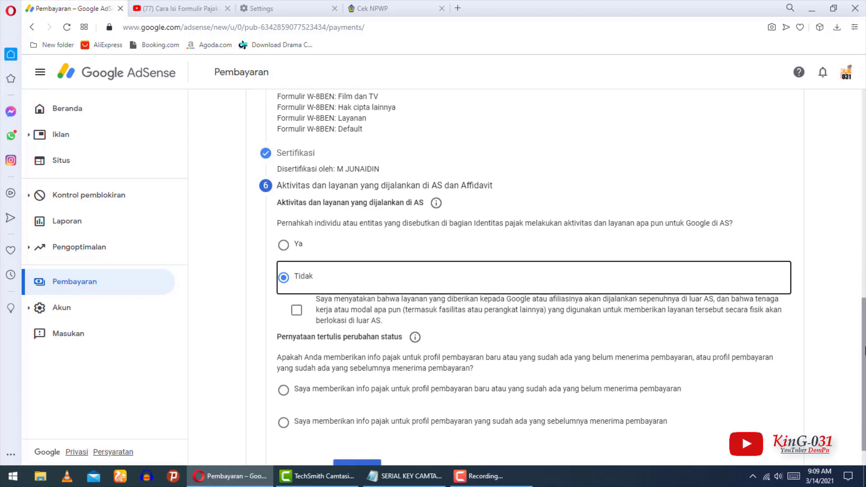
click(297, 313)
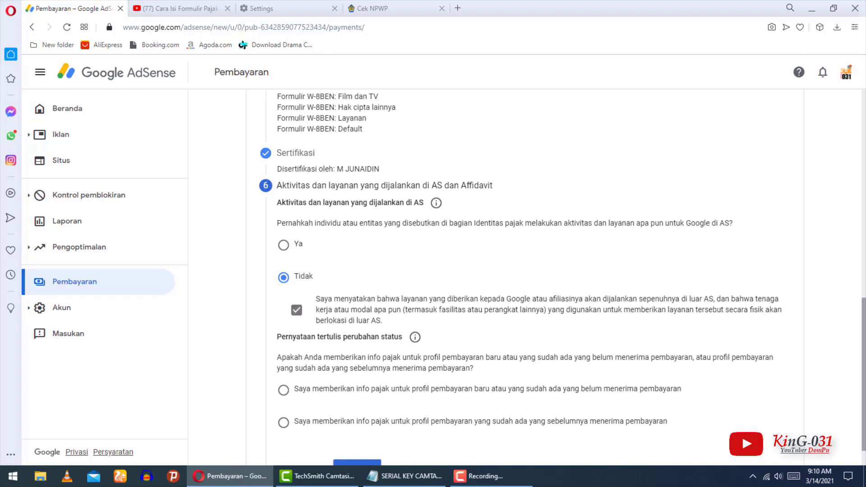
Choose the new or not-yet-paid payment profile status and submit the W-8BEN with KIRIM.
scroll(309, 377, down, 1)
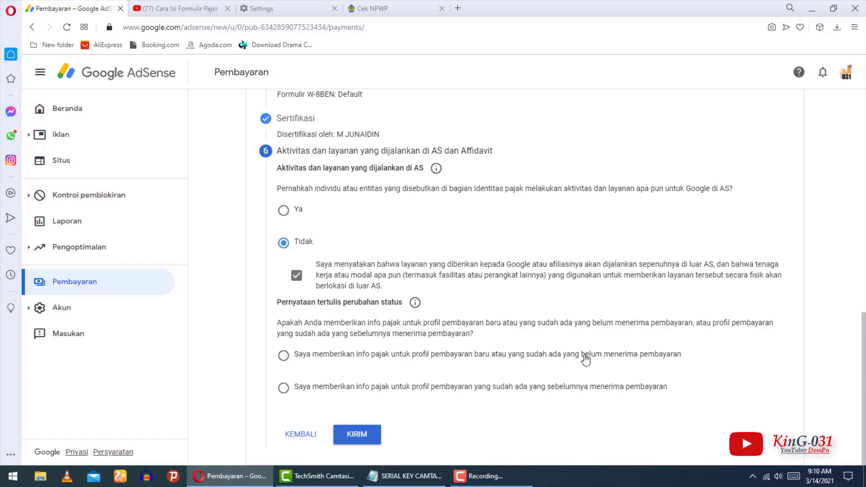
click(284, 356)
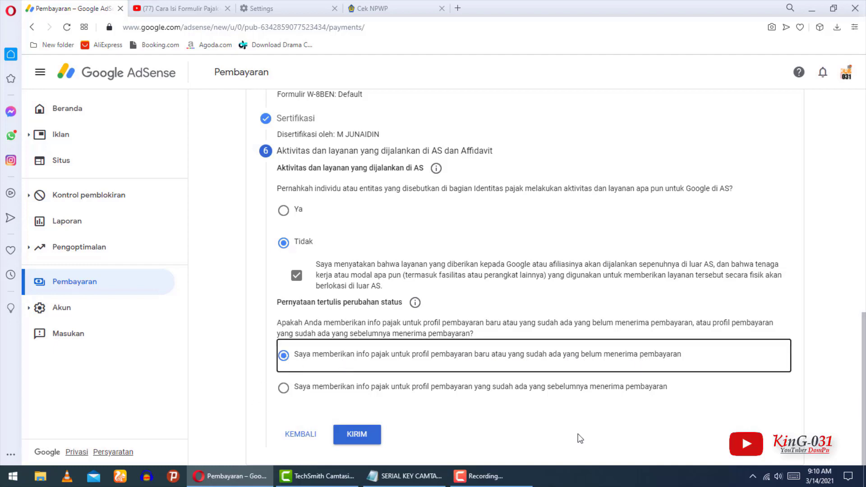
click(350, 439)
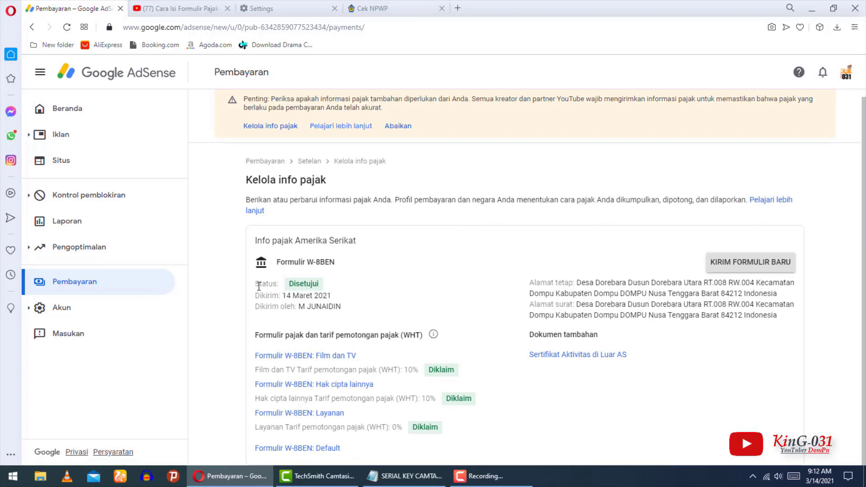
drag(319, 306, 478, 432)
click(429, 391)
drag(404, 369, 436, 370)
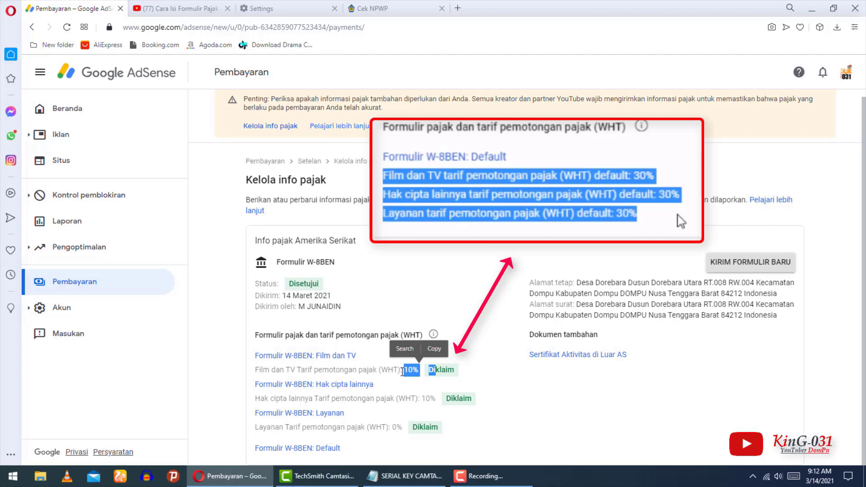
double_click(409, 370)
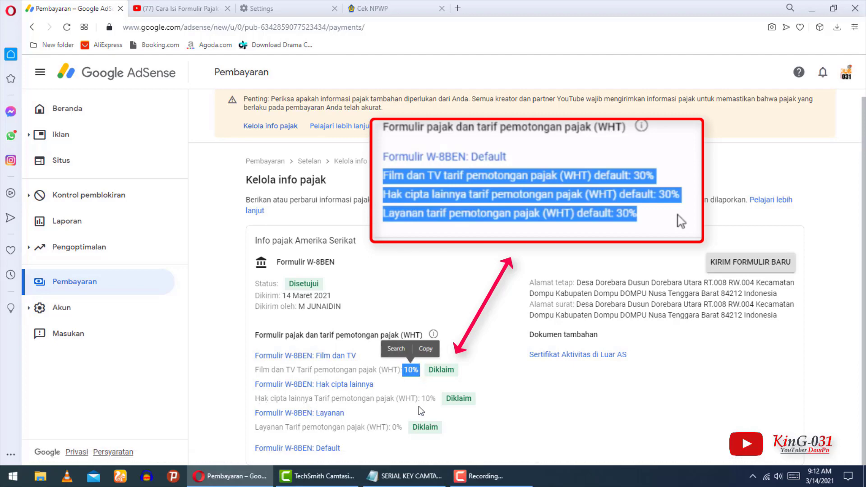
drag(422, 399, 451, 401)
click(439, 419)
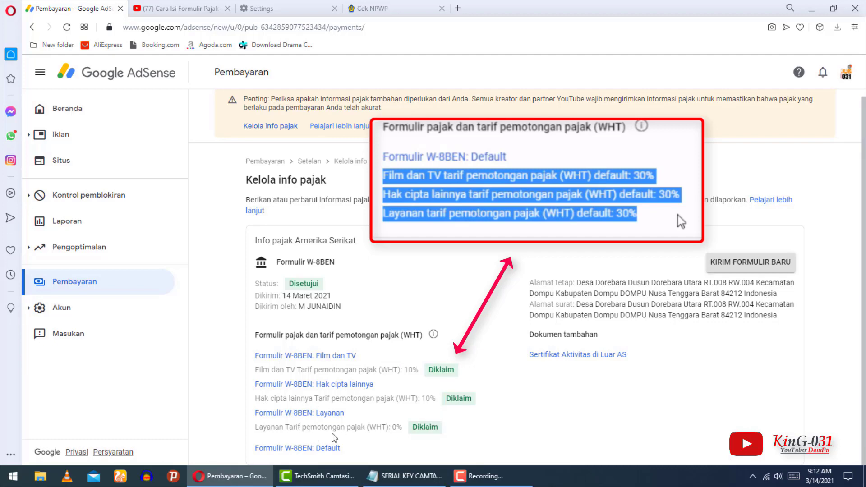
drag(388, 428, 410, 427)
click(465, 437)
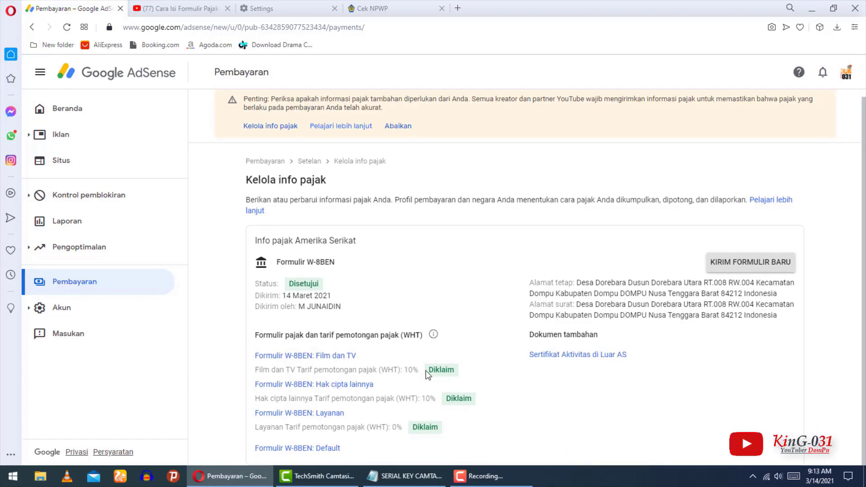
drag(428, 371, 510, 404)
drag(413, 426, 512, 412)
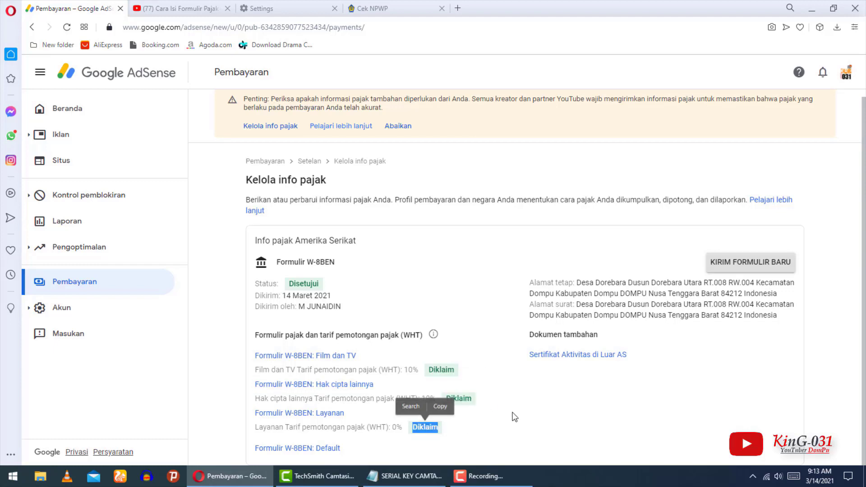
click(515, 418)
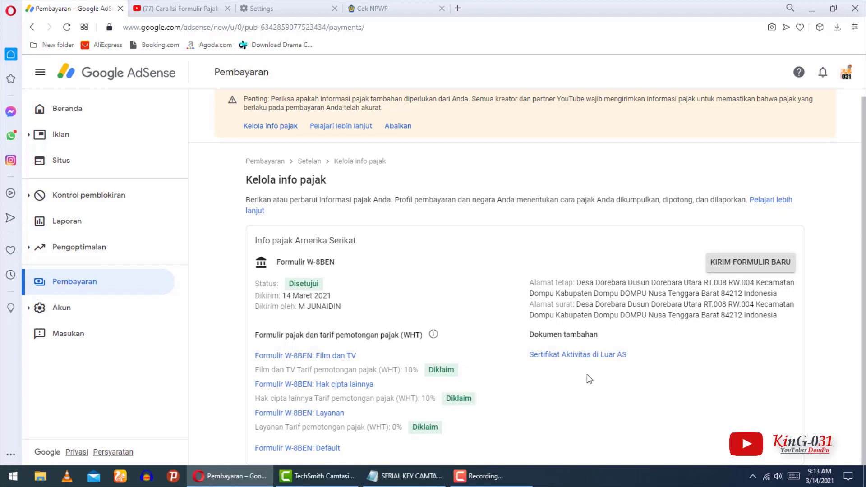